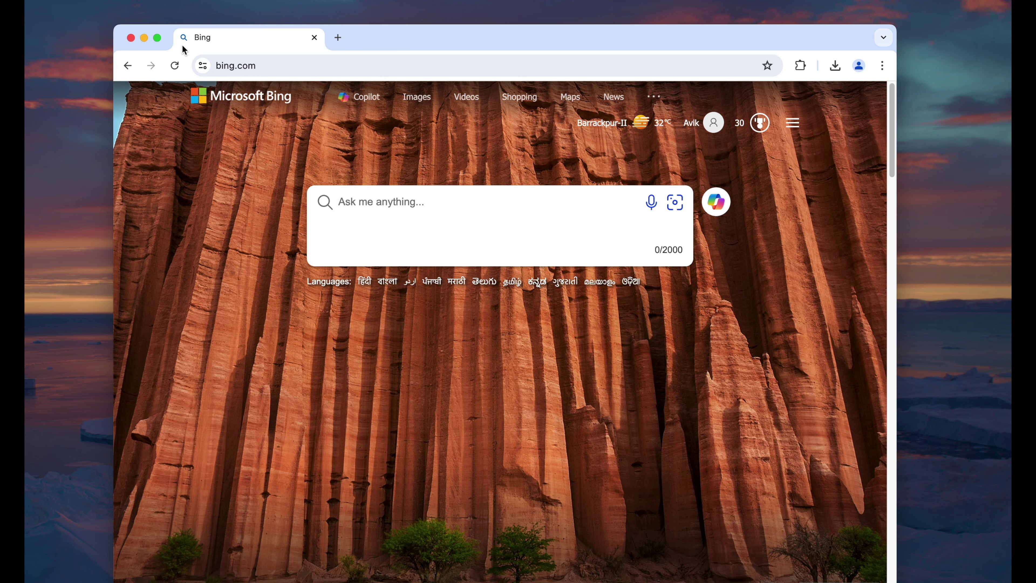
{"action": "left_click", "coordinate": [158, 38]}
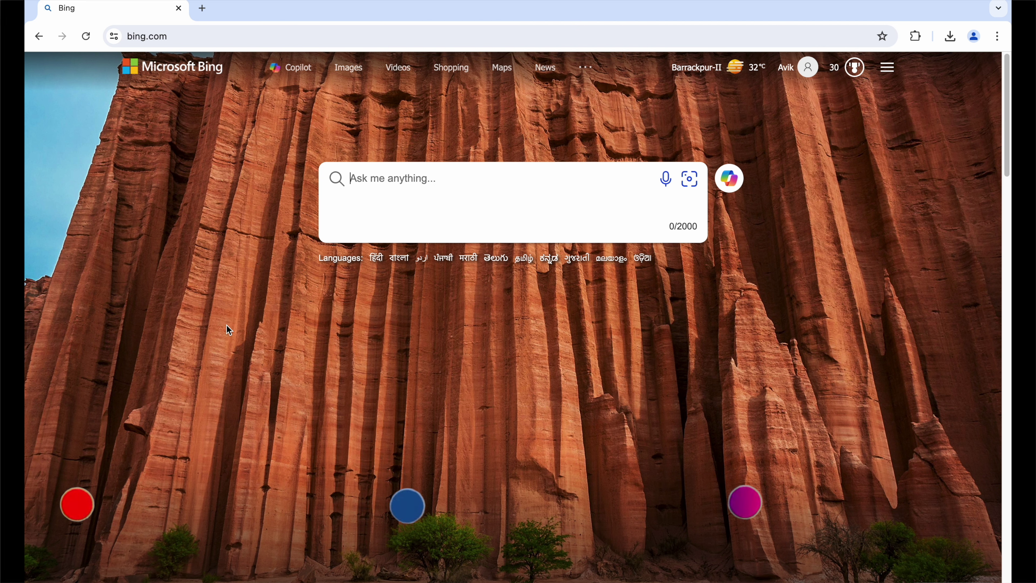
{"action": "left_click", "coordinate": [195, 36]}
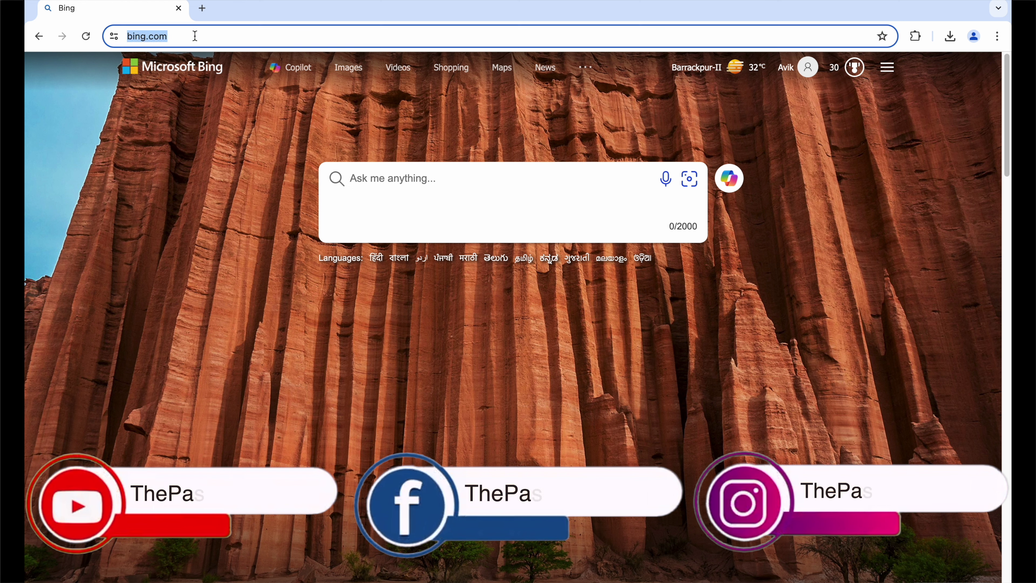
{"action": "left_click", "coordinate": [320, 37]}
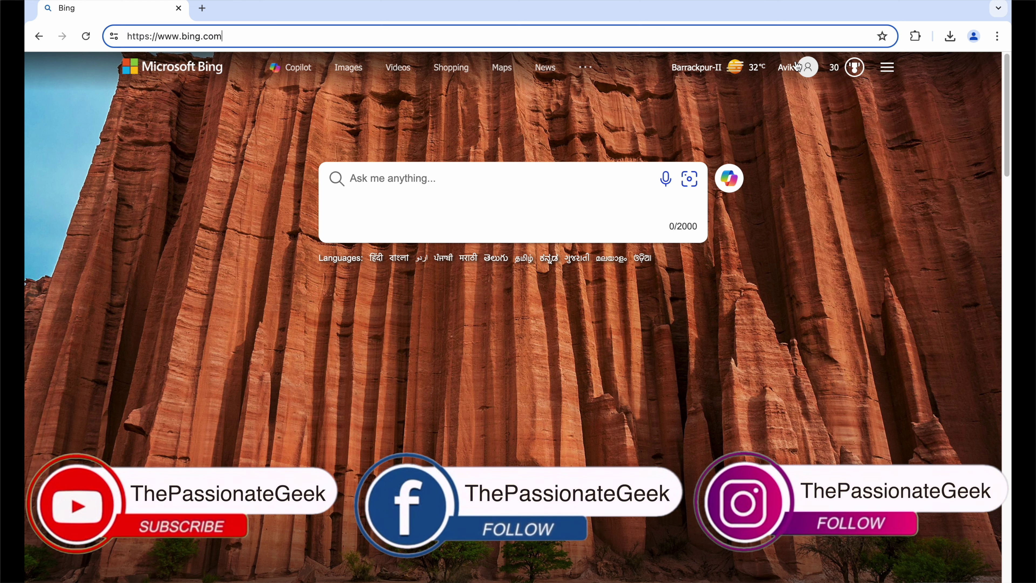
- Search Bing for "image creator bing" and open the "Image Creator from Microsoft Designer" result
{"action": "left_click", "coordinate": [430, 181]}
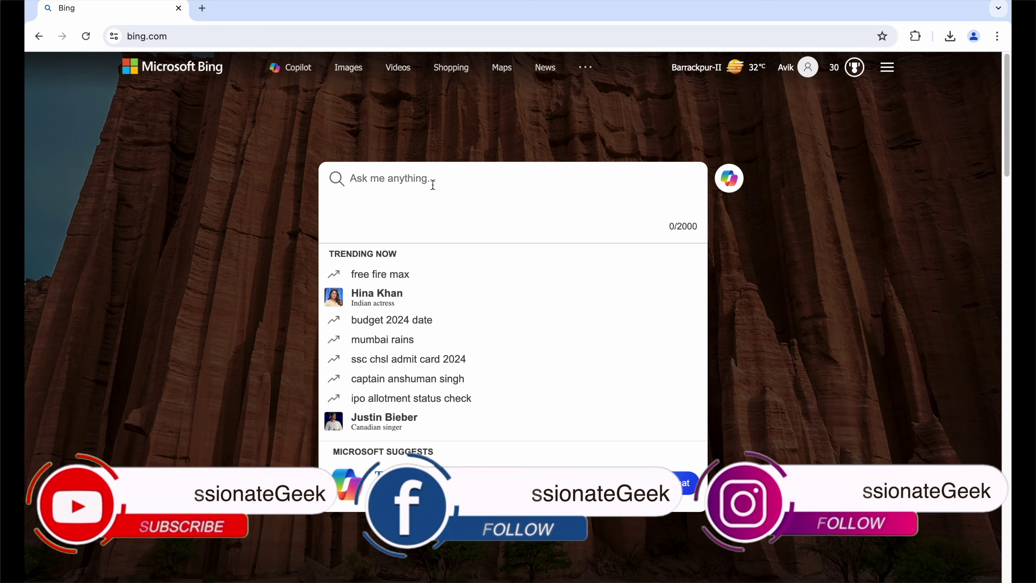
{"action": "type", "text": "image"}
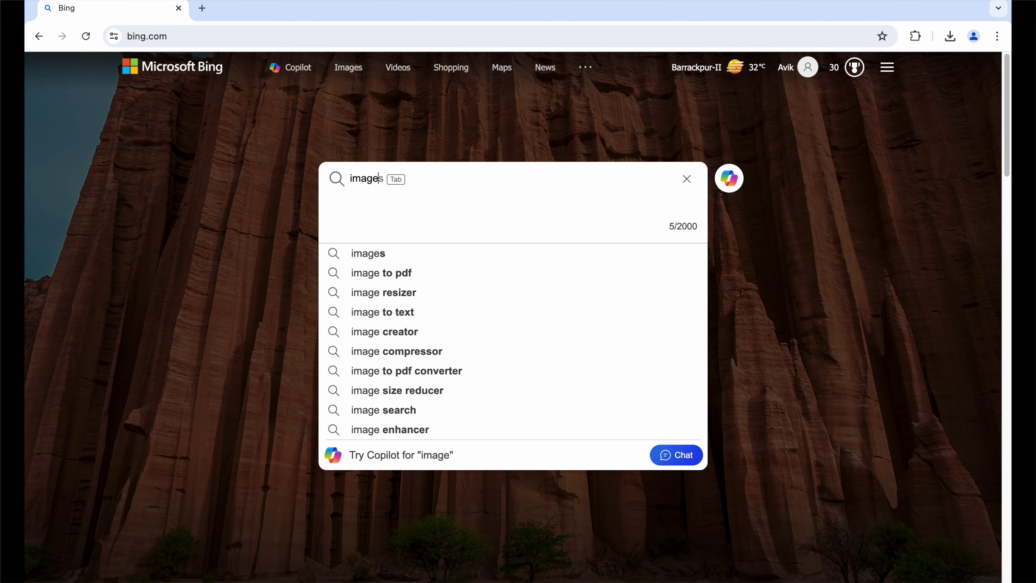
{"action": "key", "text": "Down"}
{"action": "key", "text": "Down"}
{"action": "key", "text": "Down"}
{"action": "key", "text": "Down"}
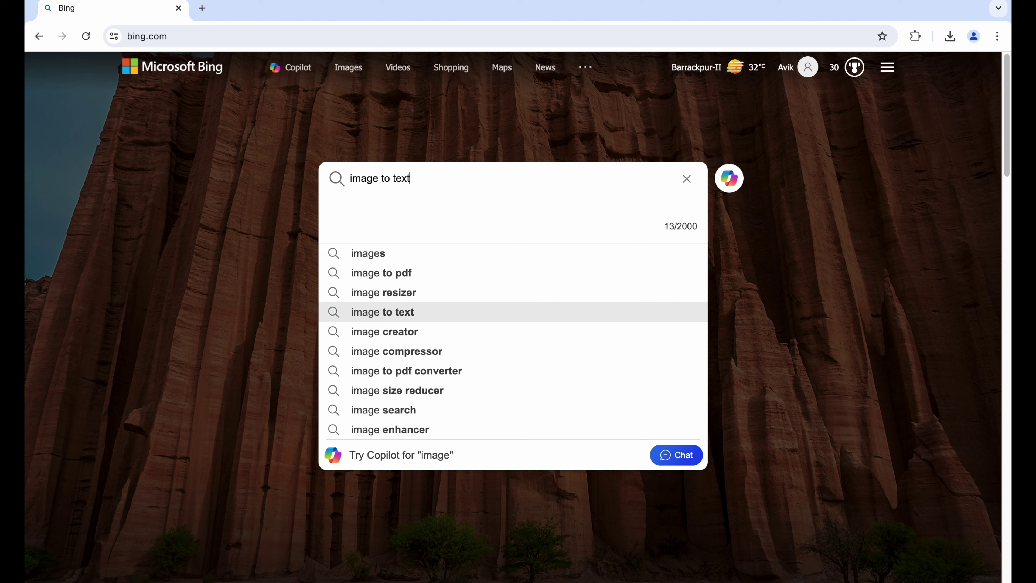
{"action": "key", "text": "Down"}
{"action": "type", "text": "b"}
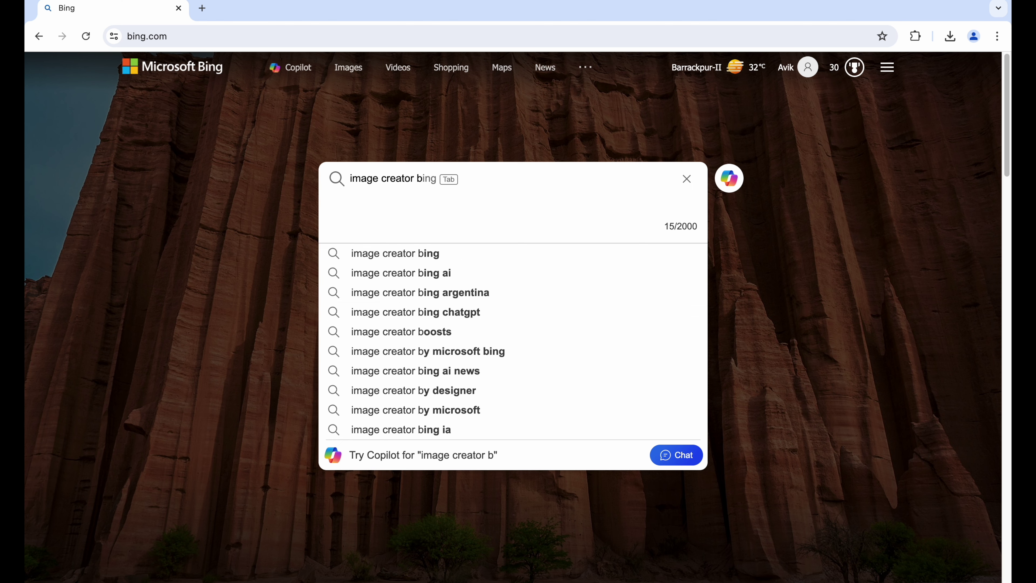
{"action": "left_click", "coordinate": [446, 255]}
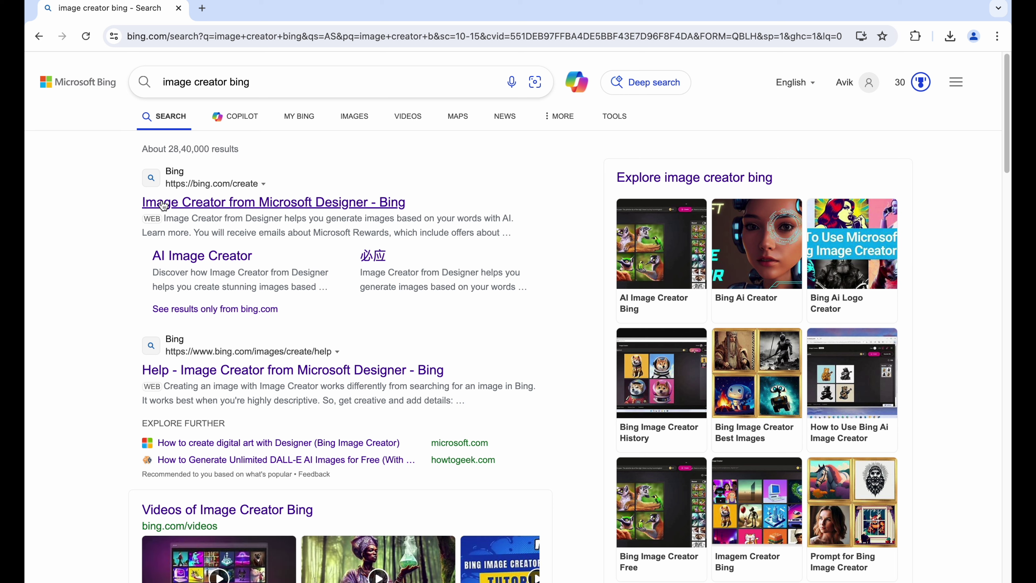
{"action": "left_click", "coordinate": [264, 211]}
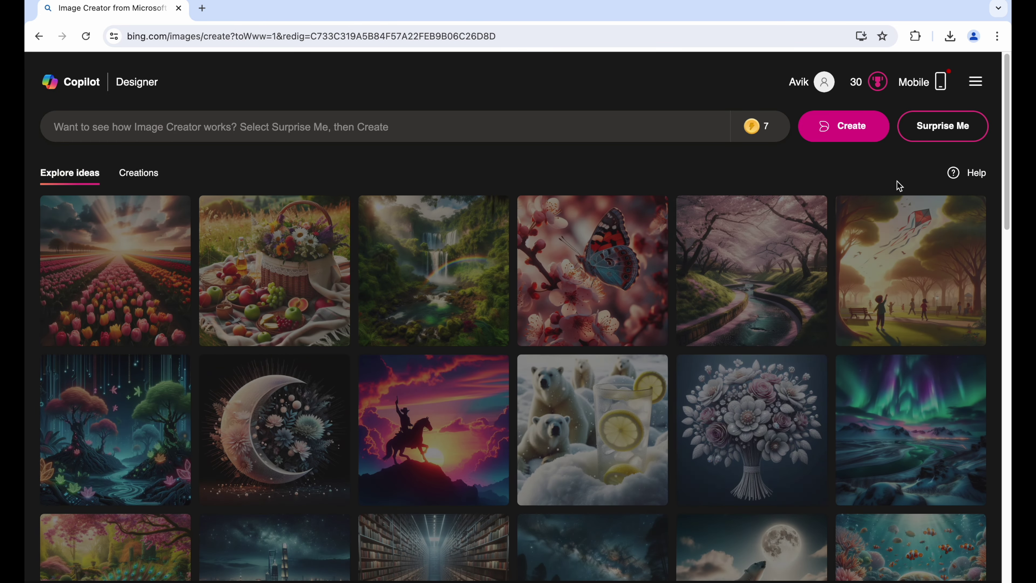
- Open the recent creation of the boy in a yellow tshirt in a YouTube studio and download its lower-left portrait
{"action": "left_click", "coordinate": [88, 131]}
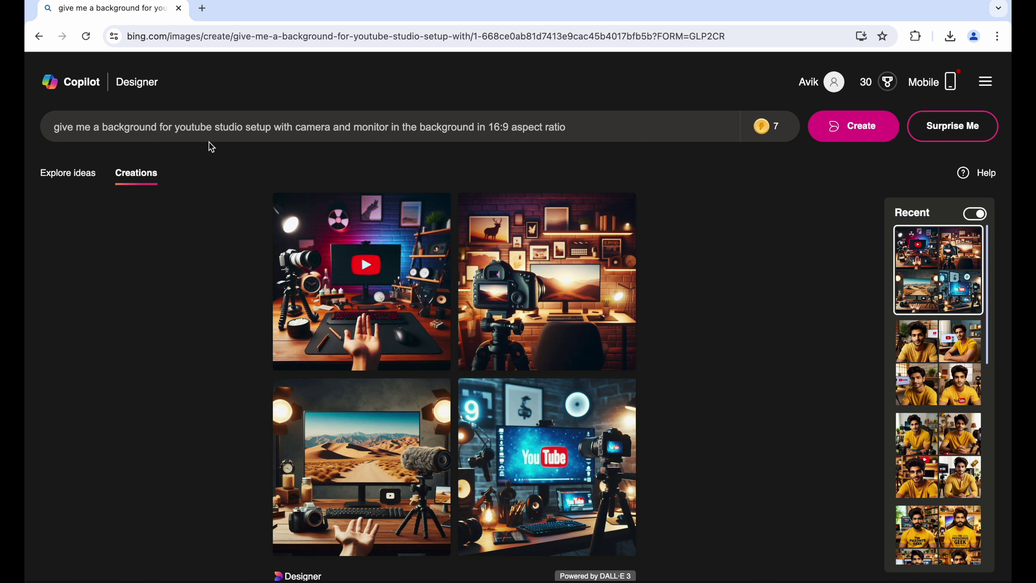
{"action": "left_click", "coordinate": [948, 369]}
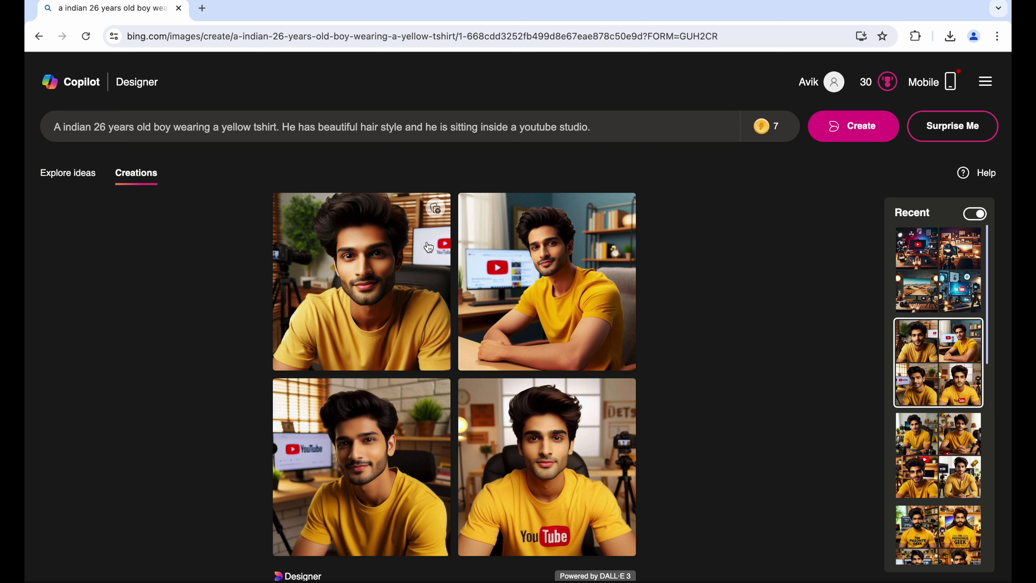
{"action": "left_click", "coordinate": [376, 459]}
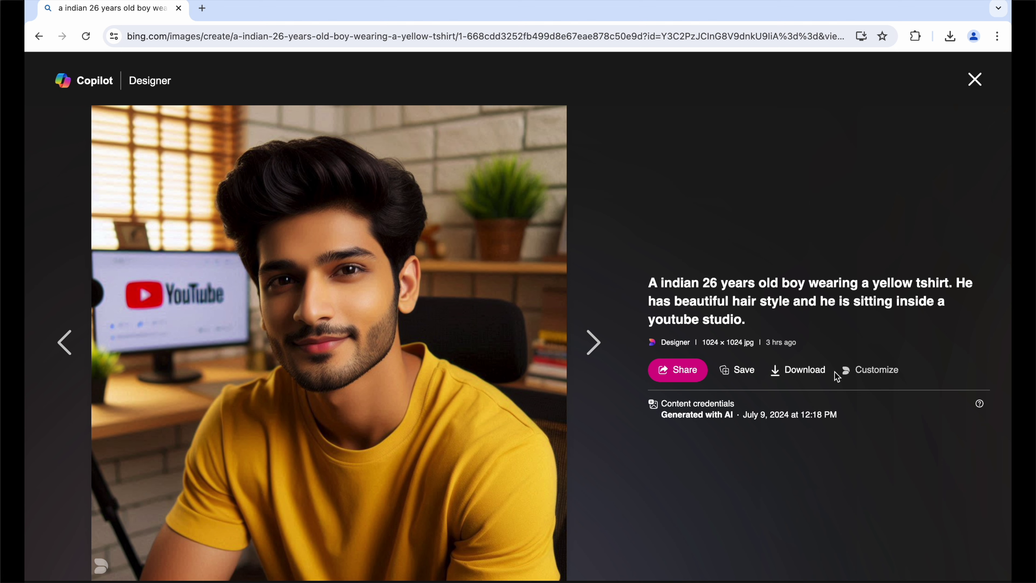
{"action": "left_click", "coordinate": [797, 376]}
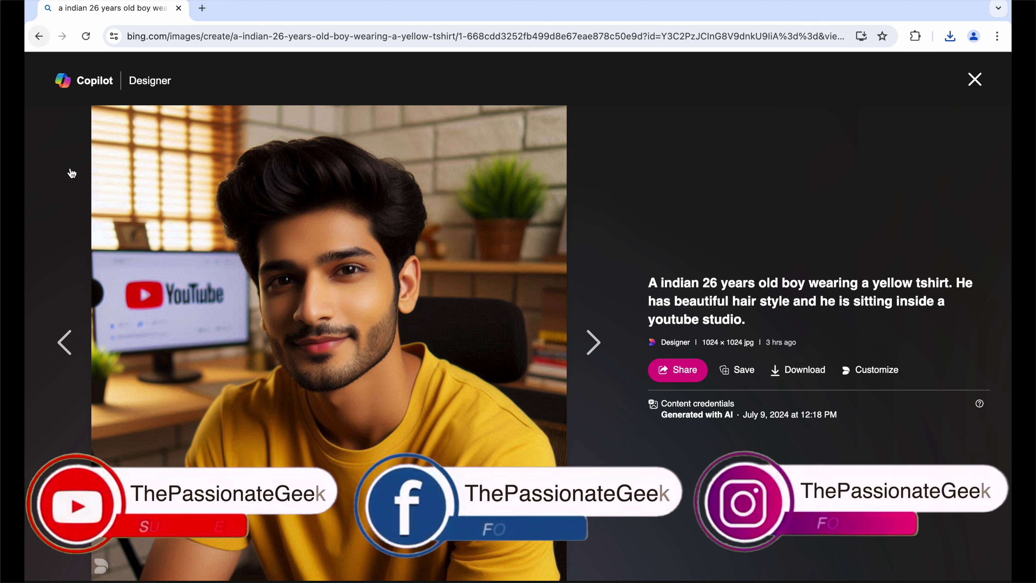
- View another portrait of the set, return to the creation page and copy its whole yellow tshirt prompt
{"action": "left_click", "coordinate": [68, 352]}
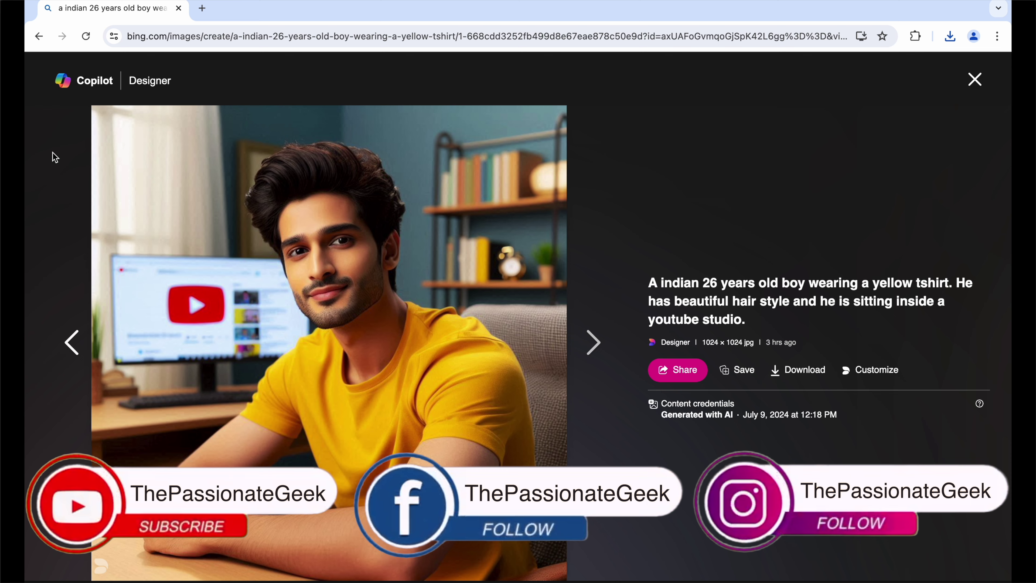
{"action": "left_click", "coordinate": [39, 36]}
{"action": "left_click", "coordinate": [632, 127]}
{"action": "triple_click", "coordinate": [632, 128]}
{"action": "key", "text": "ctrl+c"}
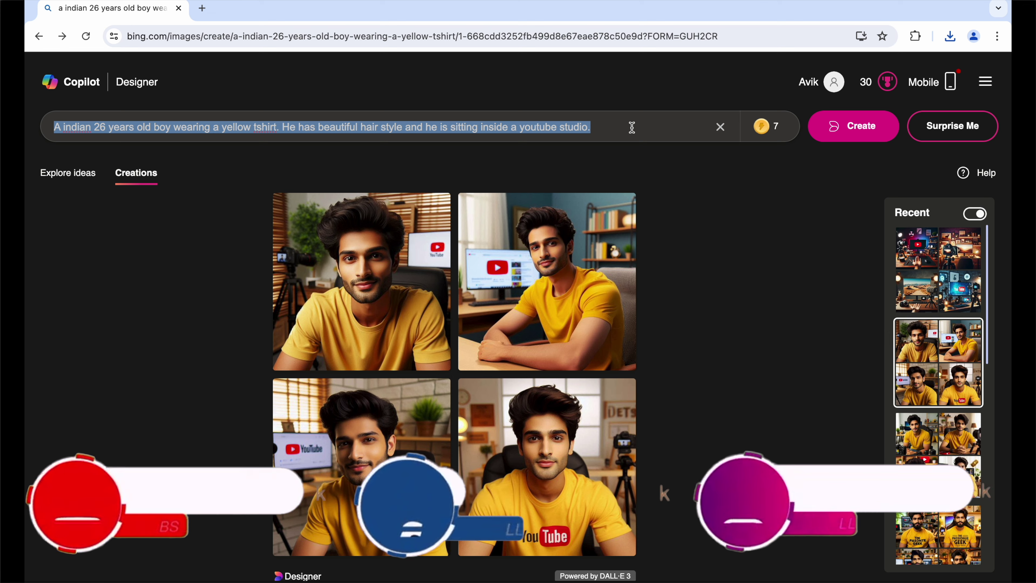
- Go back to Explore ideas and paste the copied yellow tshirt prompt into the empty prompt box
{"action": "left_click", "coordinate": [39, 36]}
{"action": "left_click", "coordinate": [60, 180]}
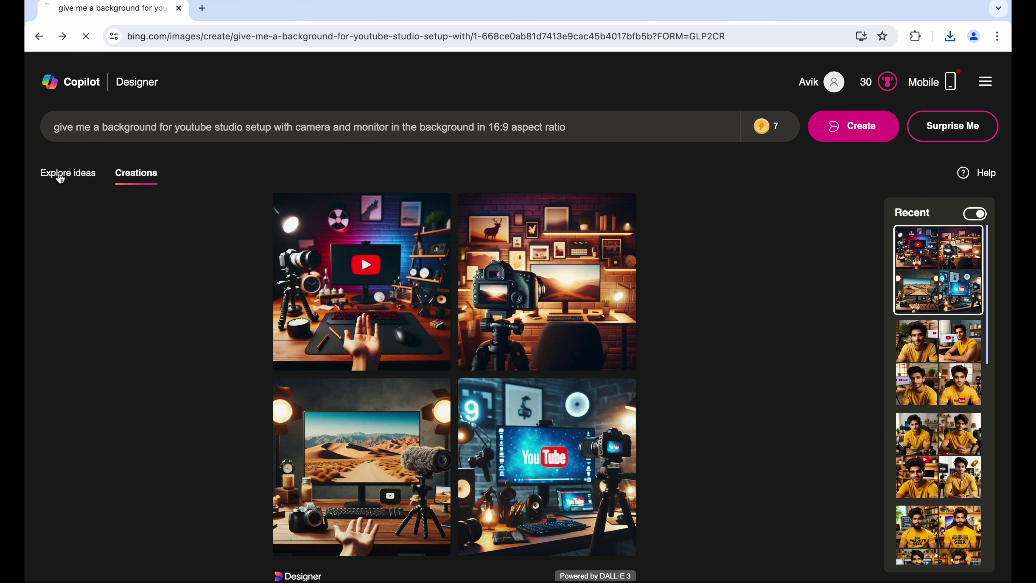
{"action": "left_click", "coordinate": [207, 131]}
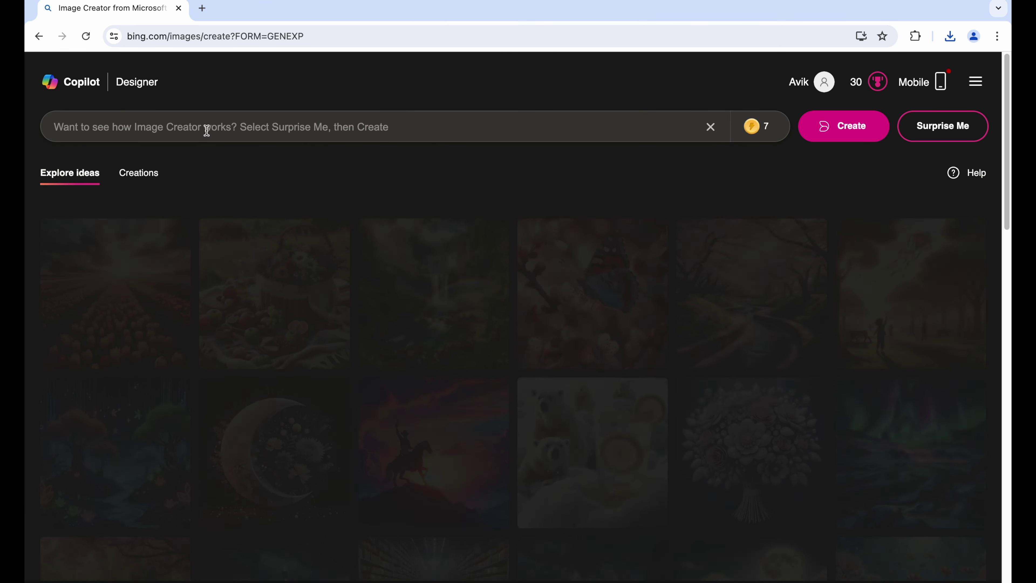
{"action": "key", "text": "ctrl+v"}
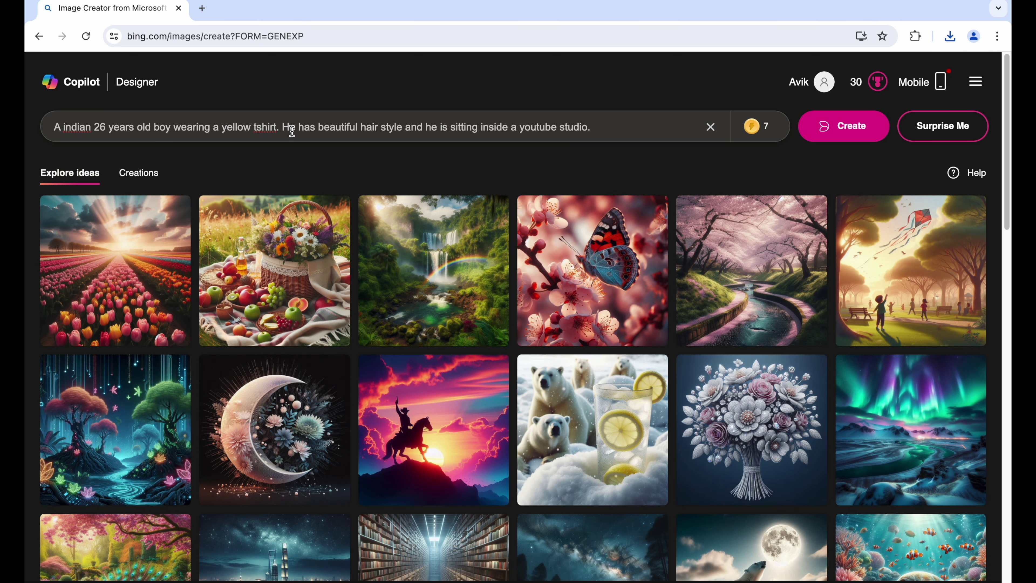
- Replace "yellow" with "blue" in the tshirt prompt and generate the images
{"action": "double_click", "coordinate": [239, 130]}
{"action": "type", "text": "blue"}
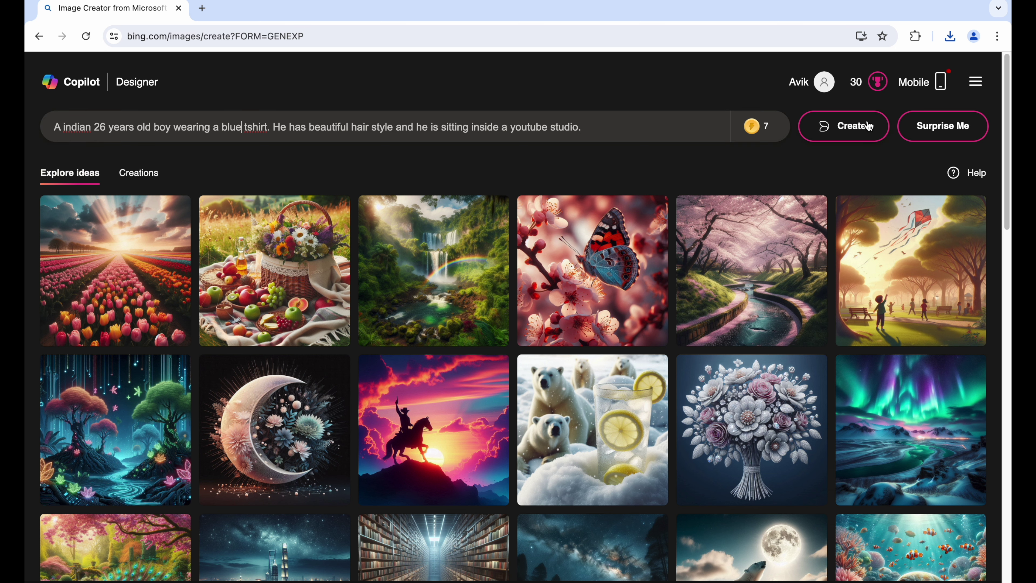
{"action": "left_click", "coordinate": [862, 133]}
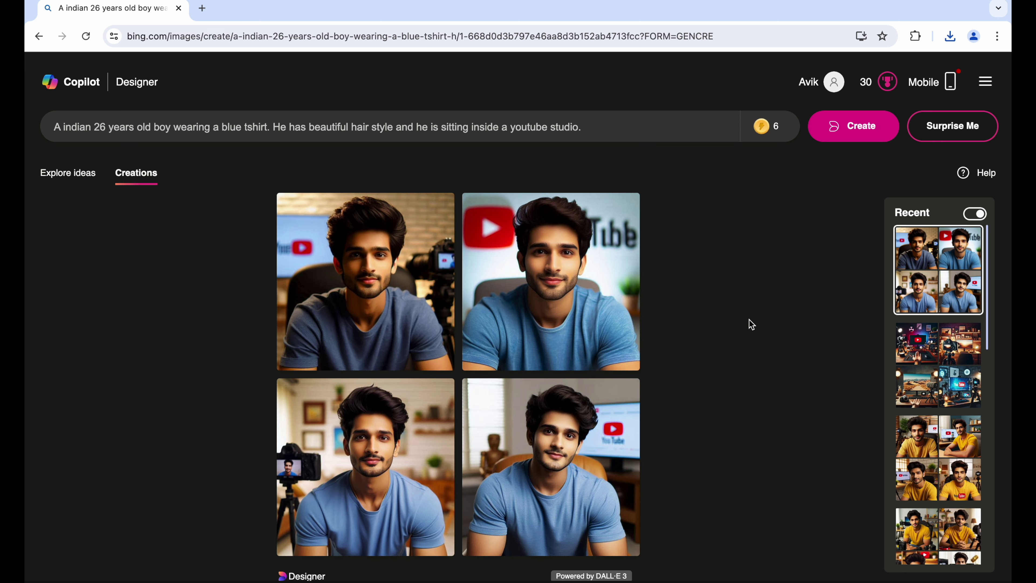
- Preview the downloaded yellow tshirt portrait and IMG_2008.JPG from the Downloads folder, closing each preview
{"action": "mouse_move", "coordinate": [632, 406]}
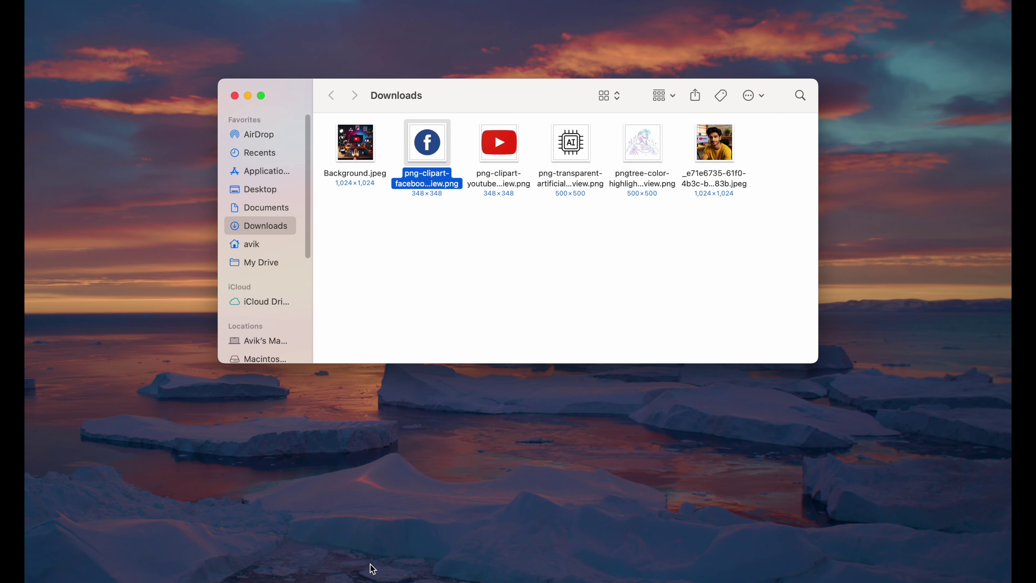
{"action": "double_click", "coordinate": [736, 153]}
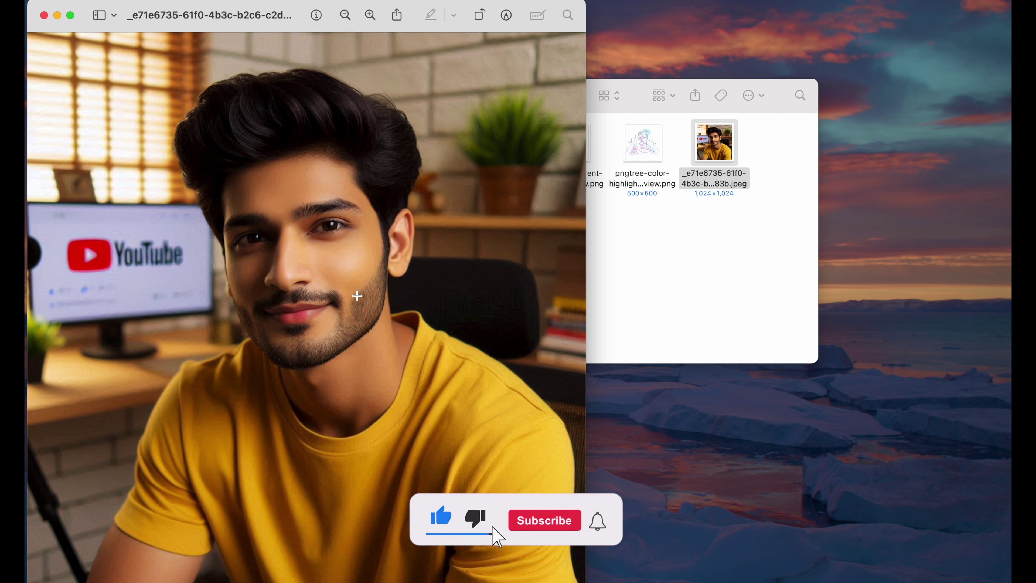
{"action": "left_click", "coordinate": [48, 17]}
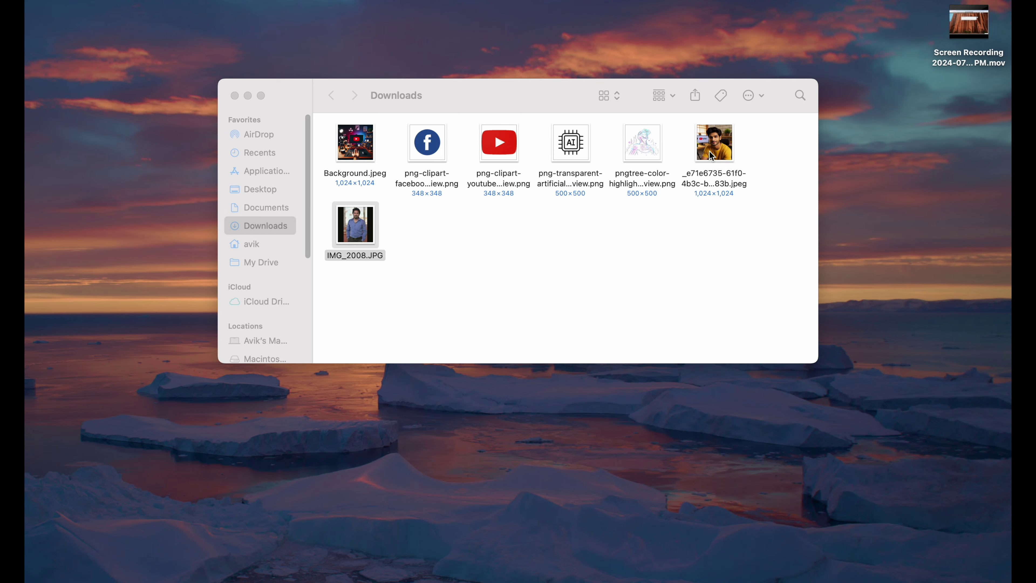
{"action": "double_click", "coordinate": [711, 157]}
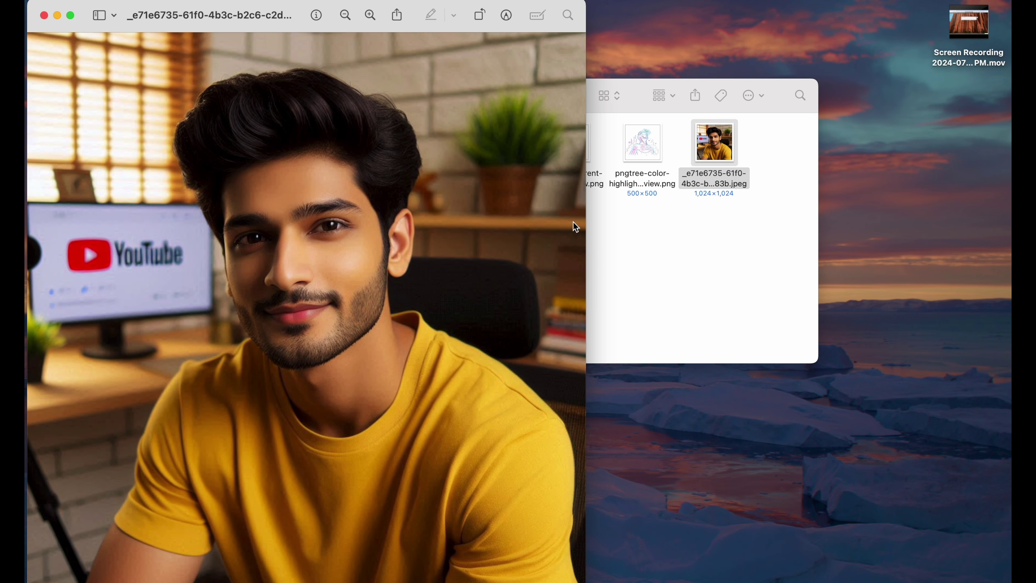
{"action": "left_click", "coordinate": [44, 17]}
{"action": "double_click", "coordinate": [353, 222]}
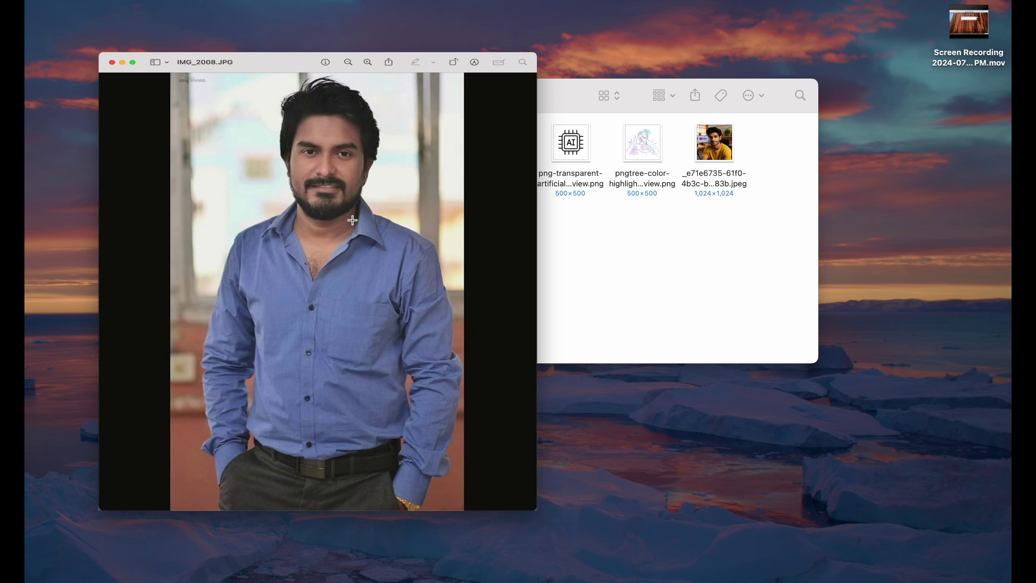
{"action": "left_click", "coordinate": [44, 16]}
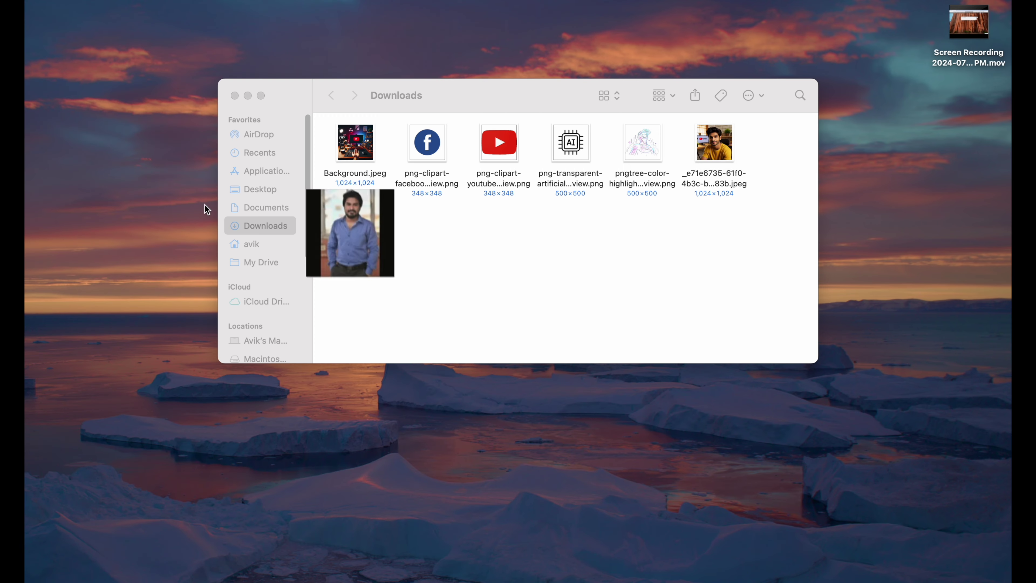
- Switch to Google Chrome, look up "remaker ai", and open the single-photo Face Swap tool on the Remaker site
{"action": "key", "text": "super+Tab"}
{"action": "key", "text": "super+Tab"}
{"action": "key", "text": "super+Tab"}
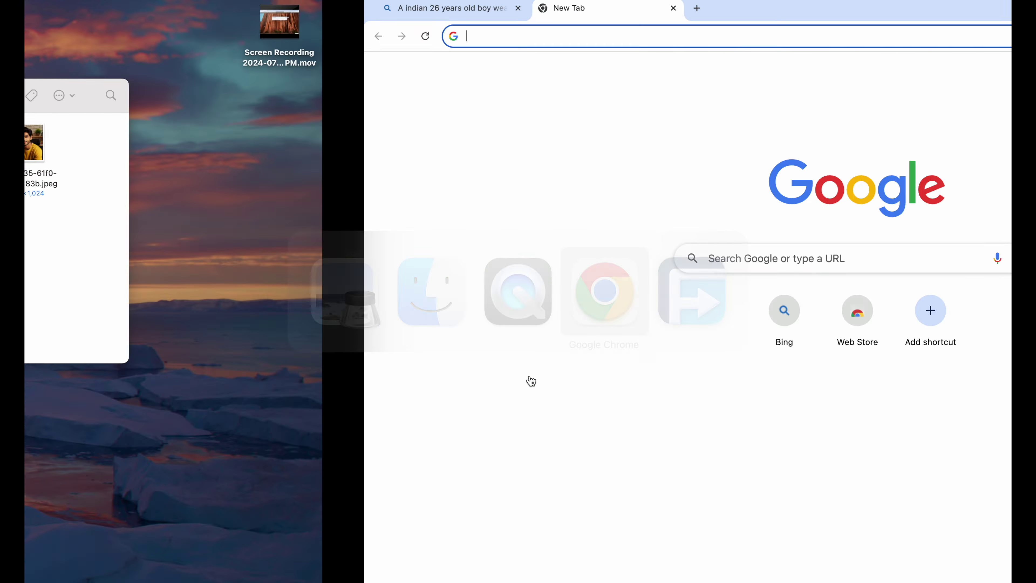
{"action": "type", "text": "re"}
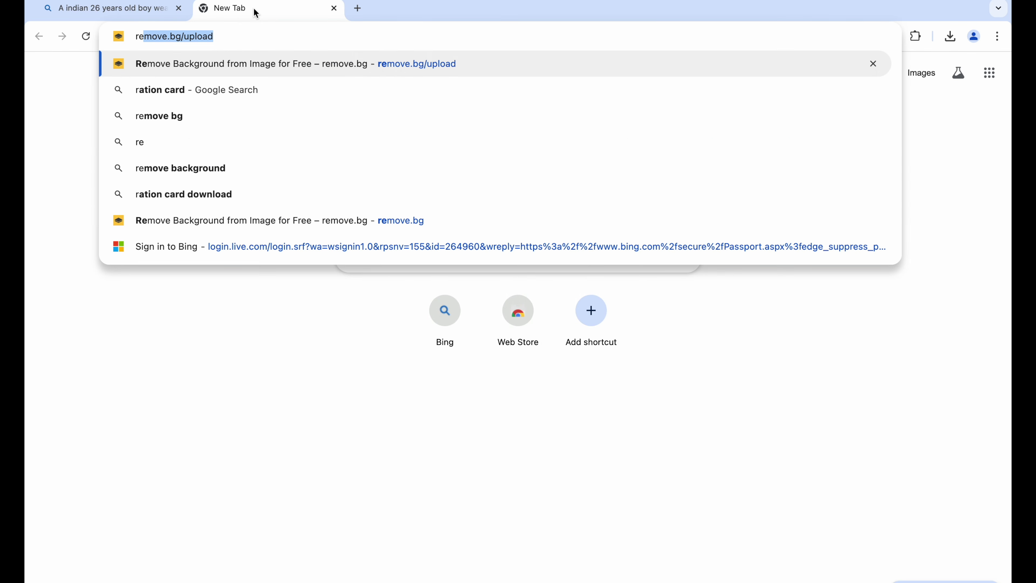
{"action": "type", "text": "ma"}
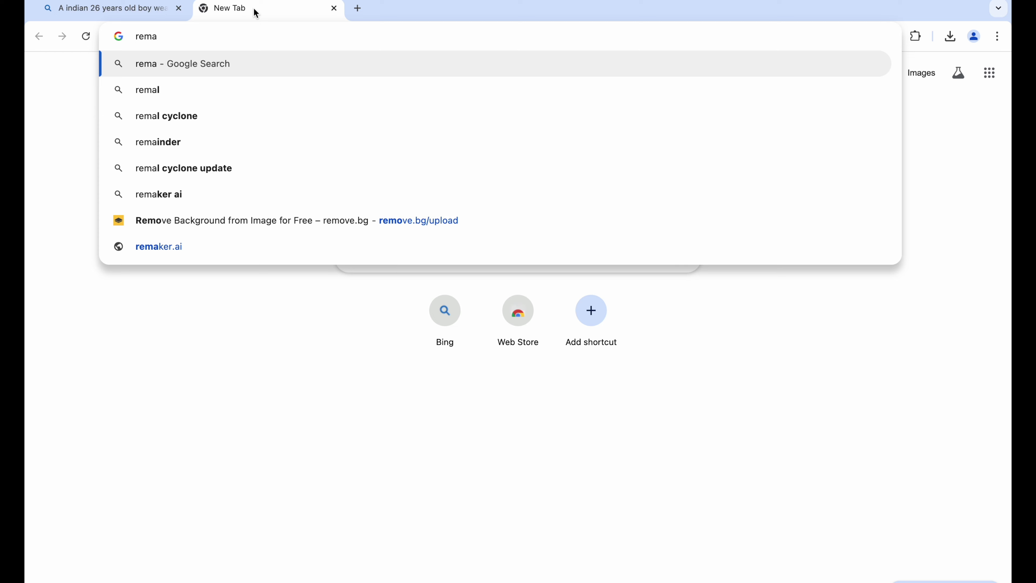
{"action": "left_click", "coordinate": [200, 195]}
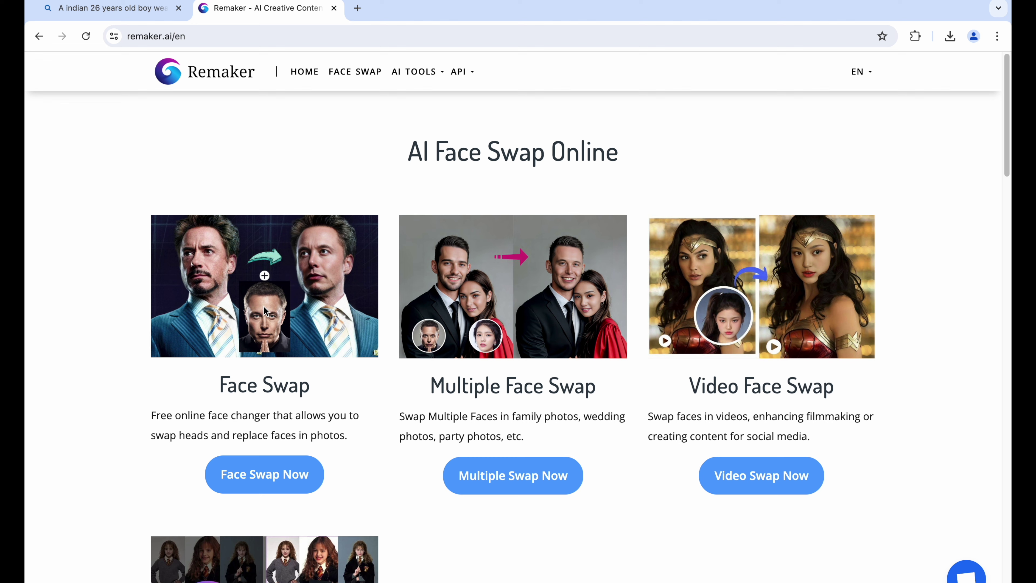
{"action": "left_click", "coordinate": [283, 476]}
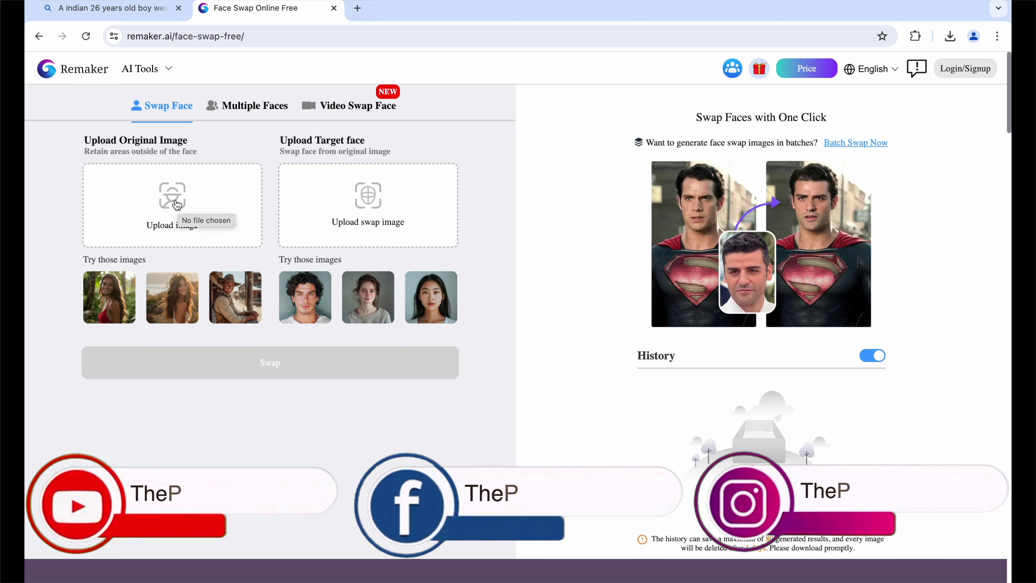
- Upload the downloaded yellow tshirt portrait from Downloads as the original image for the face swap
{"action": "left_click", "coordinate": [178, 207]}
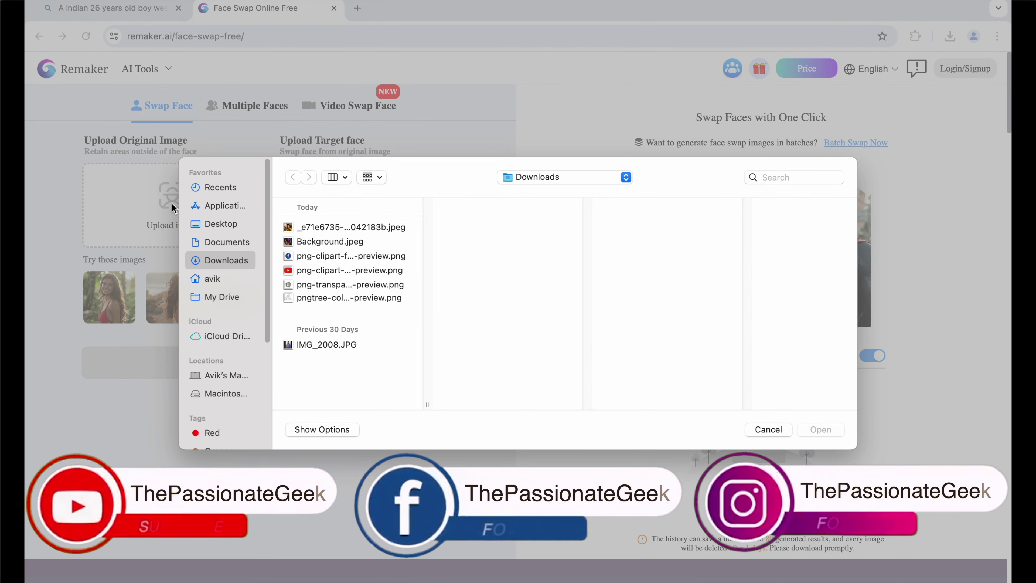
{"action": "left_click", "coordinate": [369, 227]}
{"action": "left_click", "coordinate": [834, 433]}
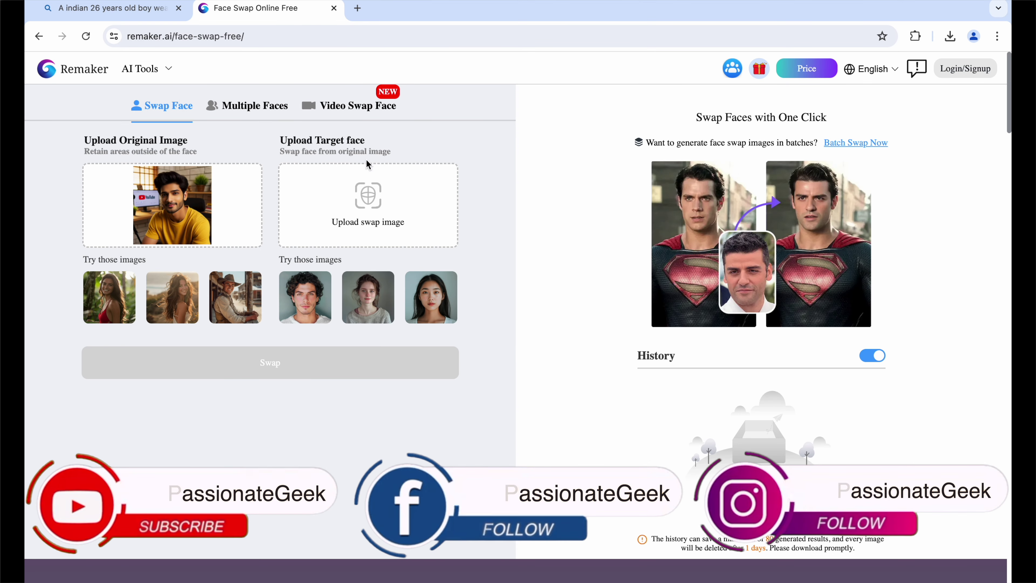
- Upload IMG_2008.JPG from Downloads as the target face and run the face swap on the yellow tshirt portrait
{"action": "left_click", "coordinate": [369, 200]}
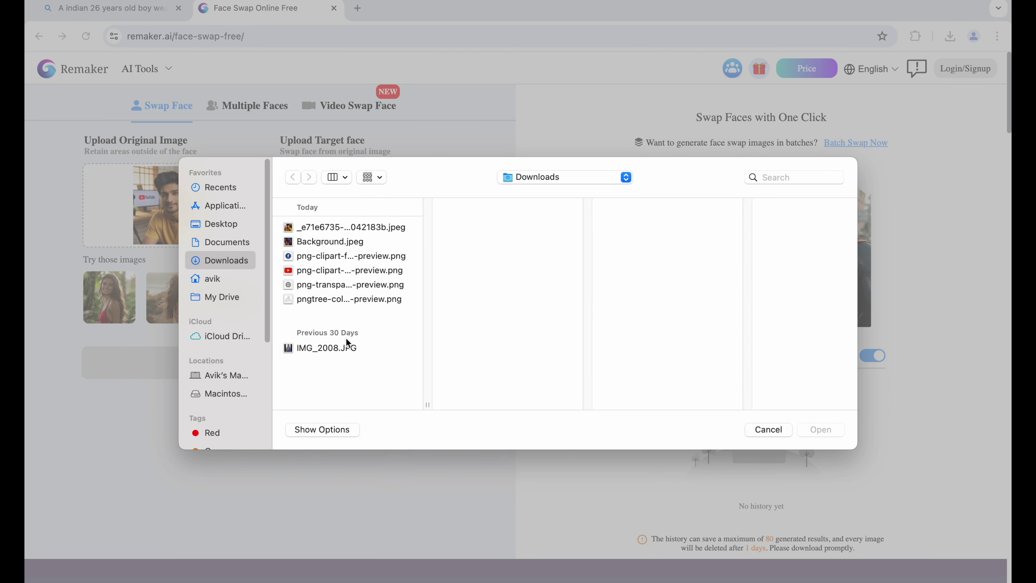
{"action": "left_click", "coordinate": [342, 347]}
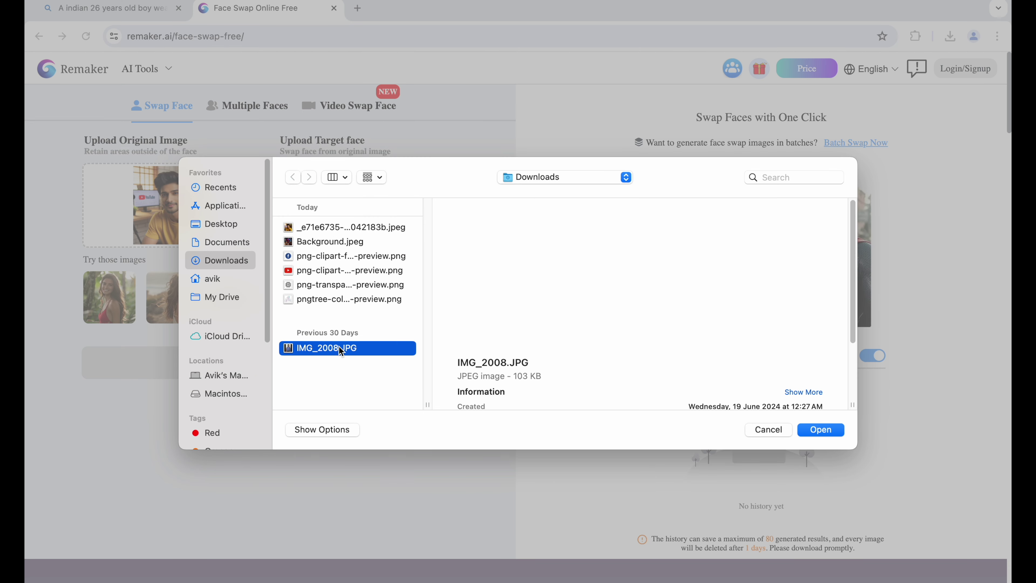
{"action": "left_click", "coordinate": [821, 430]}
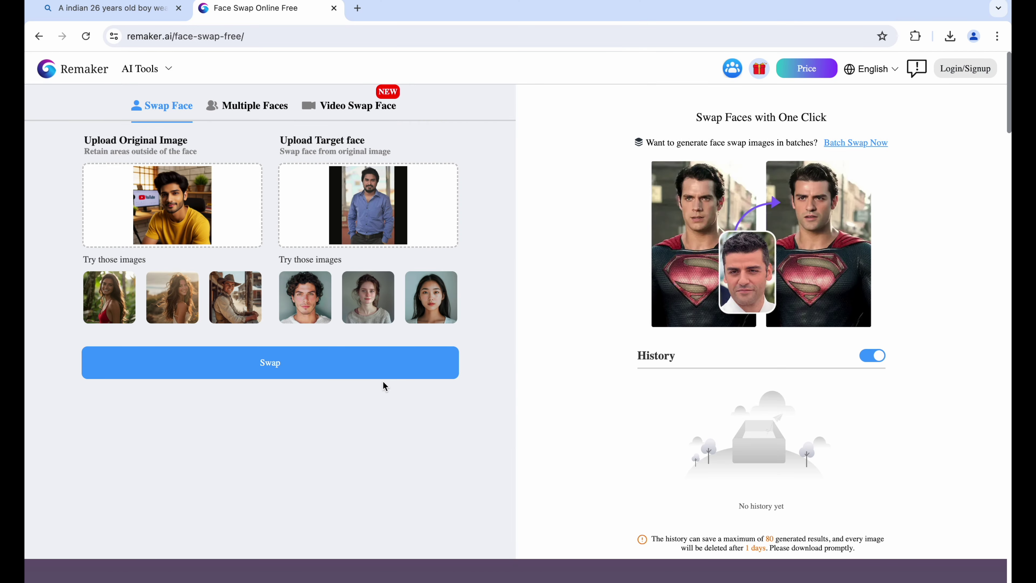
{"action": "left_click", "coordinate": [270, 363]}
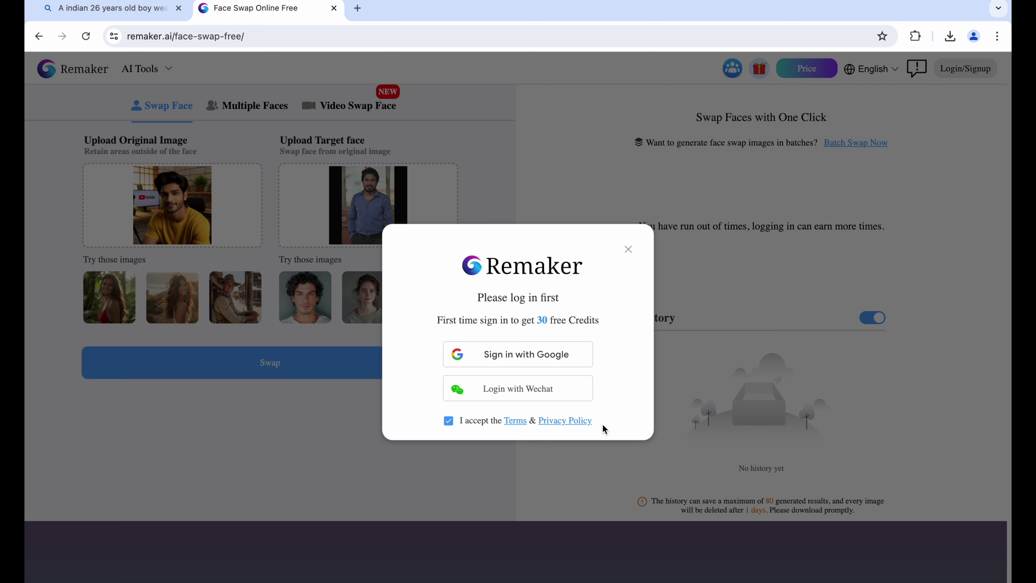
{"action": "left_click", "coordinate": [271, 368]}
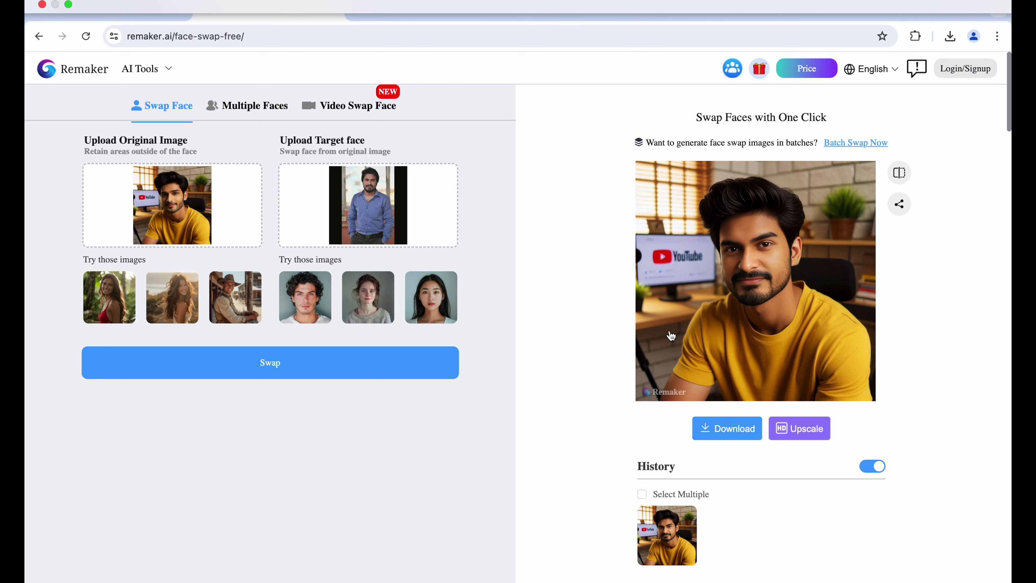
- Upscale the face-swapped portrait at 400% with the AI Image Upscaler and download the result
{"action": "left_click", "coordinate": [794, 429]}
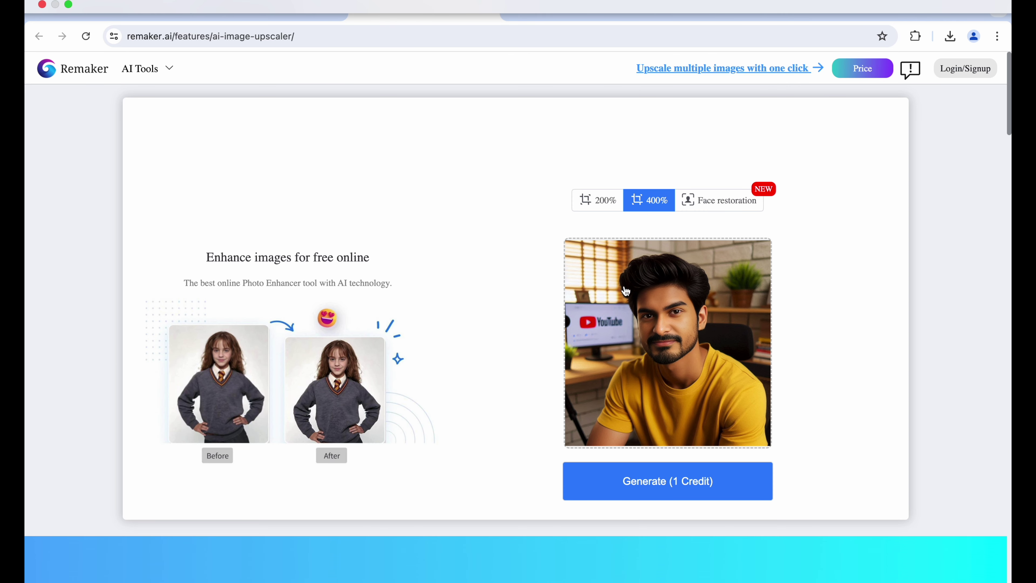
{"action": "left_click", "coordinate": [682, 487]}
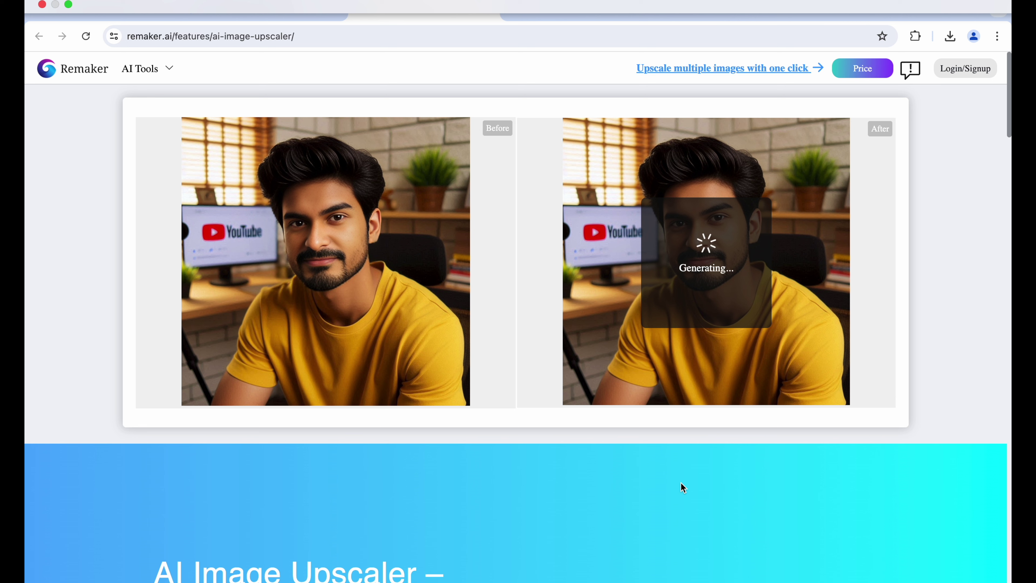
{"action": "left_click", "coordinate": [848, 440]}
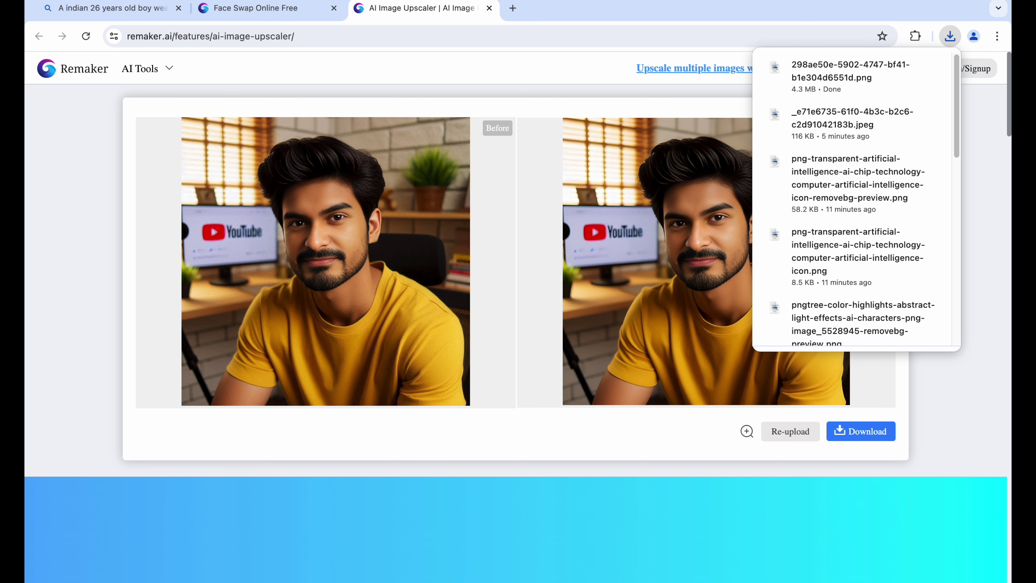
- Switch to Finder, open the original and face-swapped portraits from Downloads side by side to compare their faces, and close both previews
{"action": "left_click", "coordinate": [264, 571]}
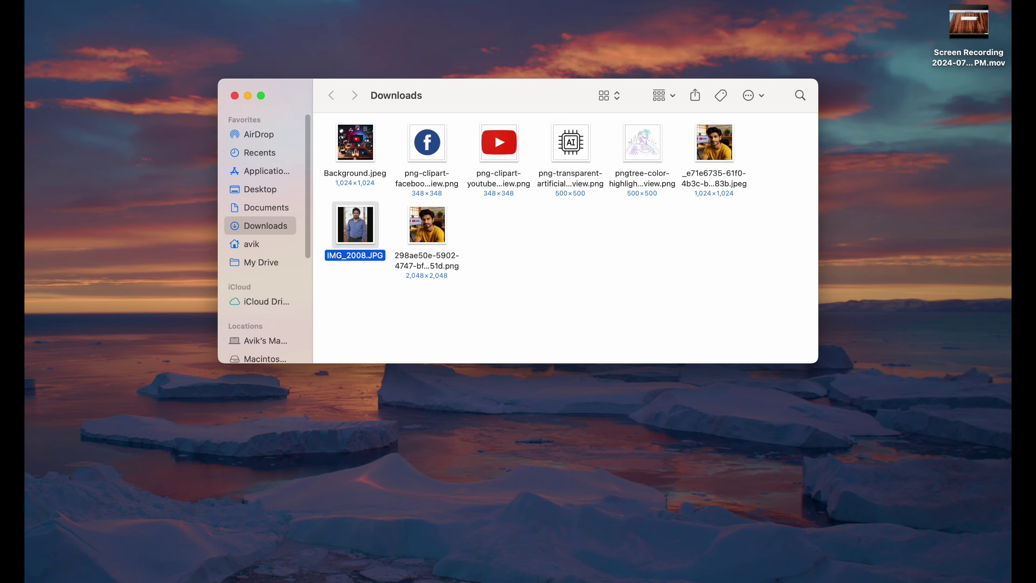
{"action": "double_click", "coordinate": [709, 152]}
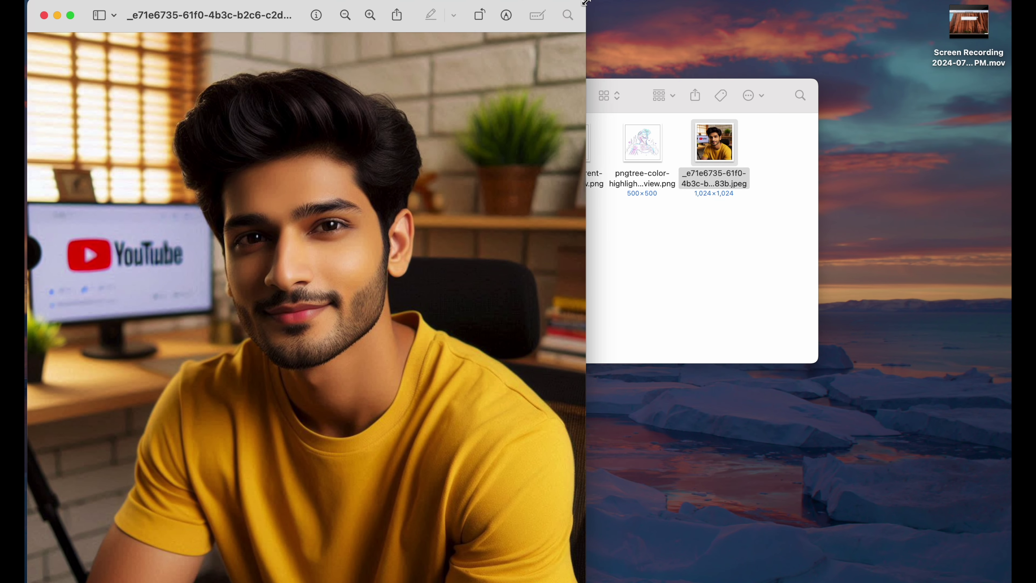
{"action": "left_click_drag", "start_coordinate": [586, 2], "coordinate": [489, 68]}
{"action": "left_click_drag", "start_coordinate": [402, 101], "coordinate": [340, 76]}
{"action": "double_click", "coordinate": [437, 231]}
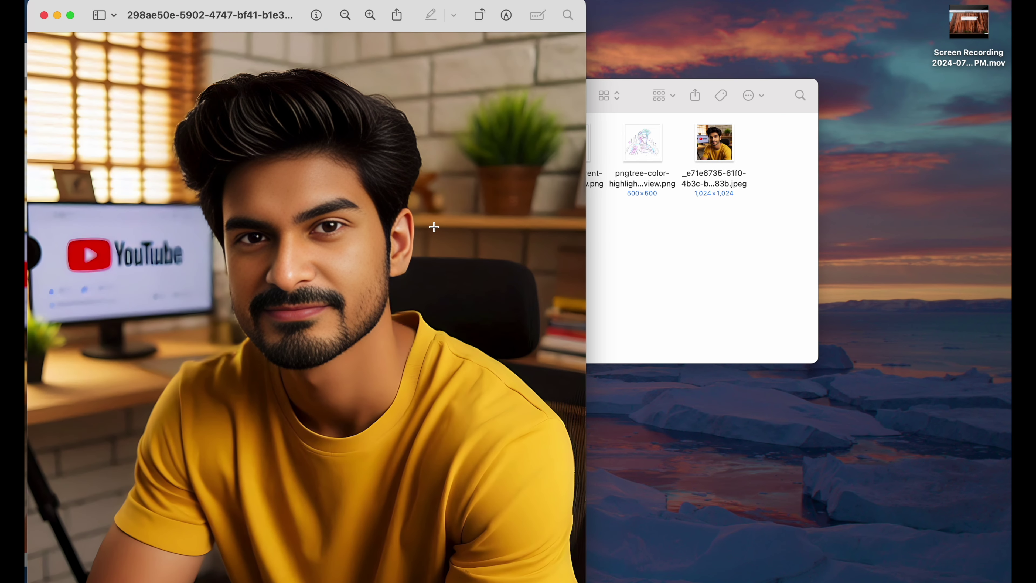
{"action": "left_click_drag", "start_coordinate": [304, 22], "coordinate": [677, 36]}
{"action": "left_click_drag", "start_coordinate": [406, 18], "coordinate": [503, 81]}
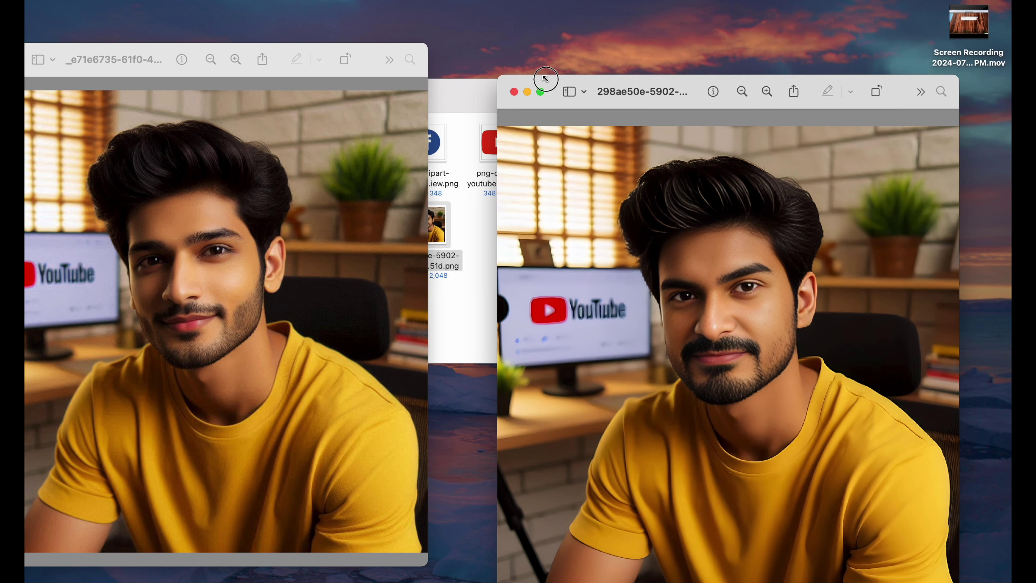
{"action": "left_click_drag", "start_coordinate": [806, 104], "coordinate": [799, 56]}
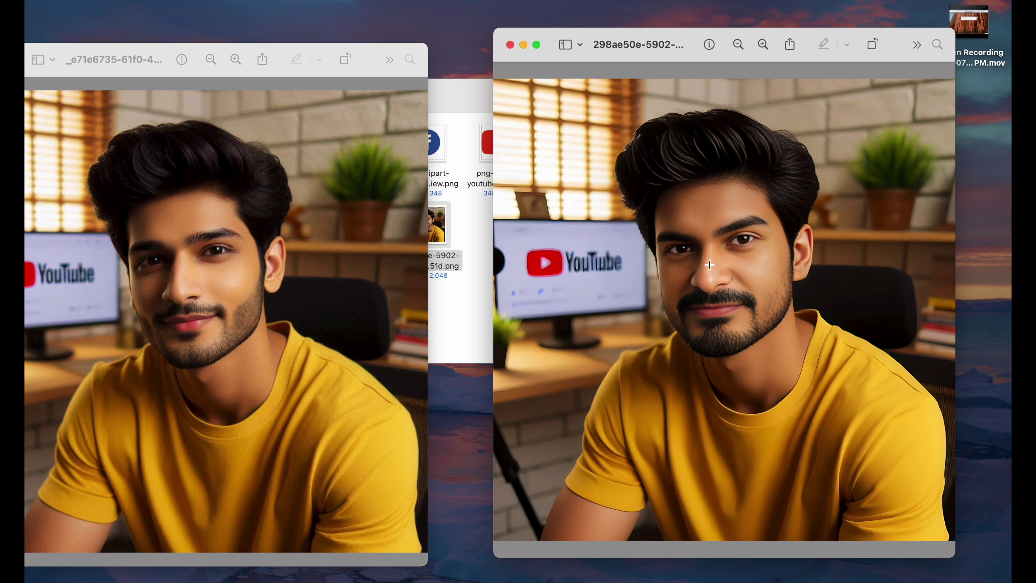
{"action": "key", "text": "super+q"}
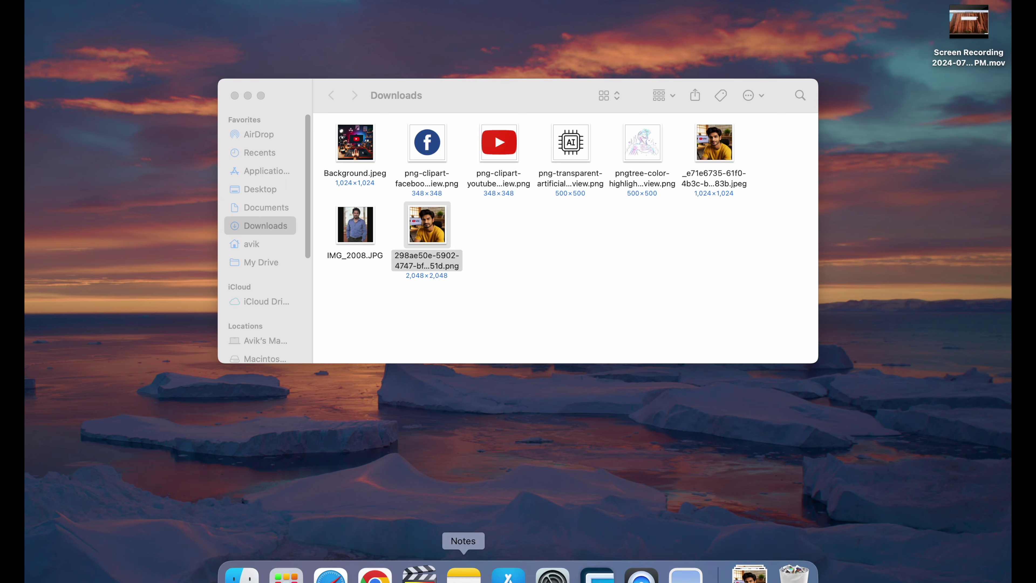
- Switch to Google Chrome and view the first image of the "youtube studio setup" background creation in Bing Image Creator, closing the enlarged view
{"action": "left_click", "coordinate": [372, 569]}
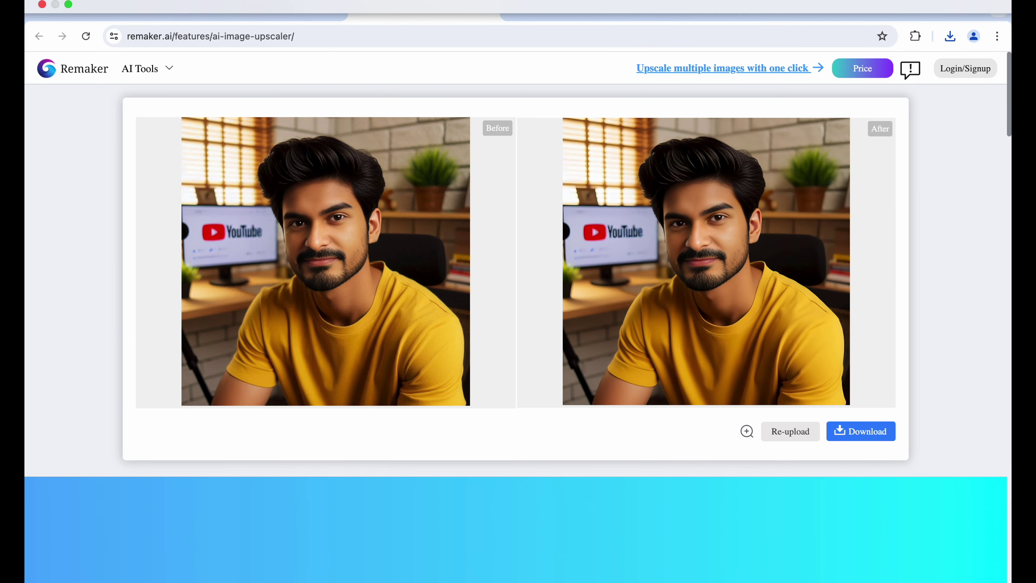
{"action": "left_click", "coordinate": [108, 16]}
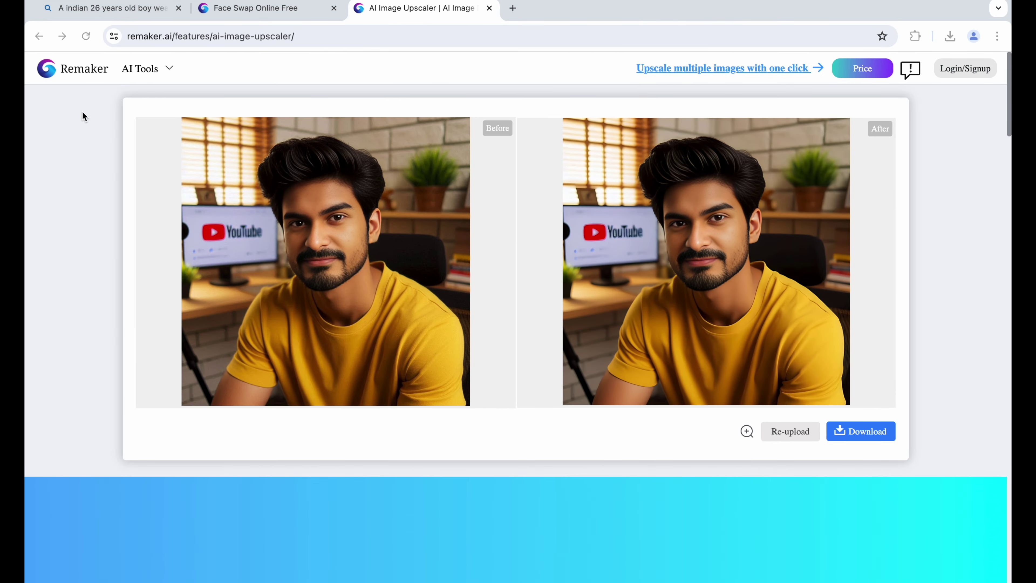
{"action": "left_click", "coordinate": [108, 8]}
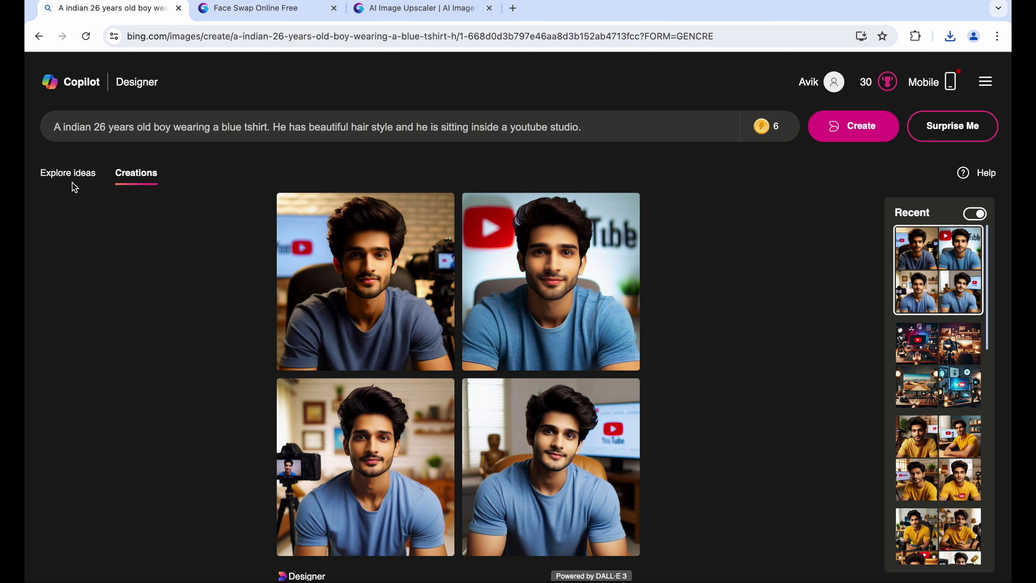
{"action": "left_click", "coordinate": [151, 177]}
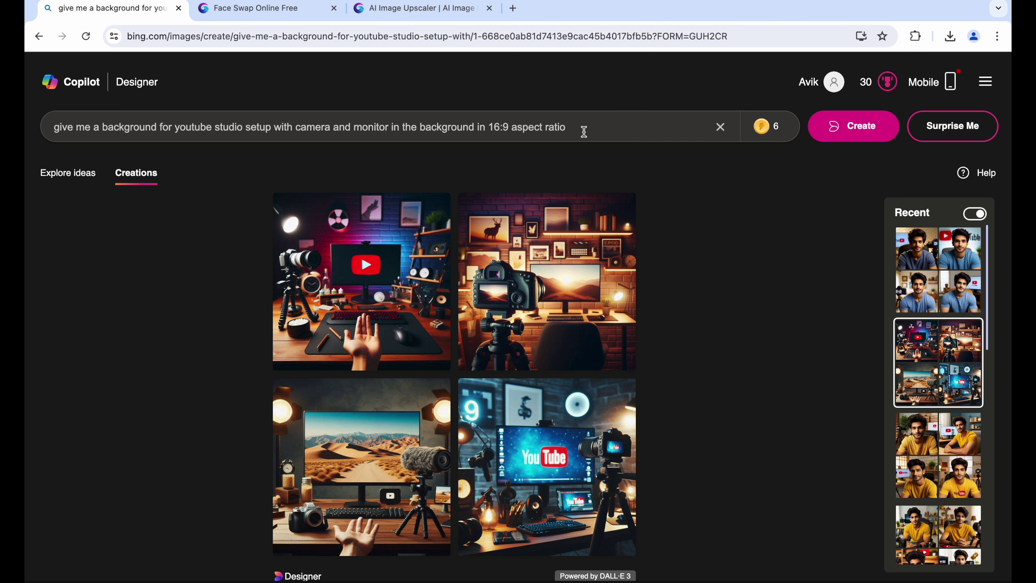
{"action": "left_click", "coordinate": [389, 326]}
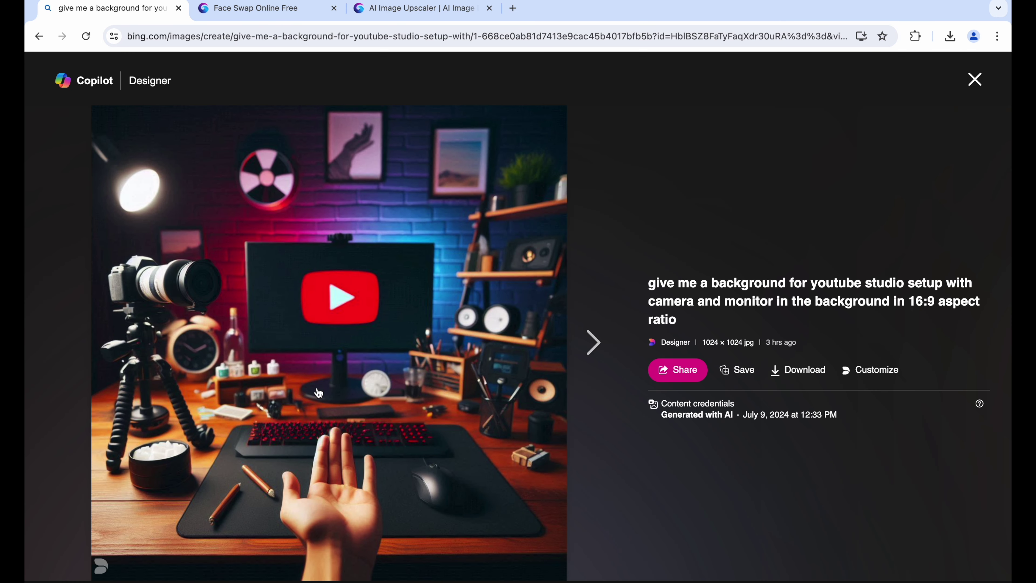
{"action": "left_click", "coordinate": [974, 79]}
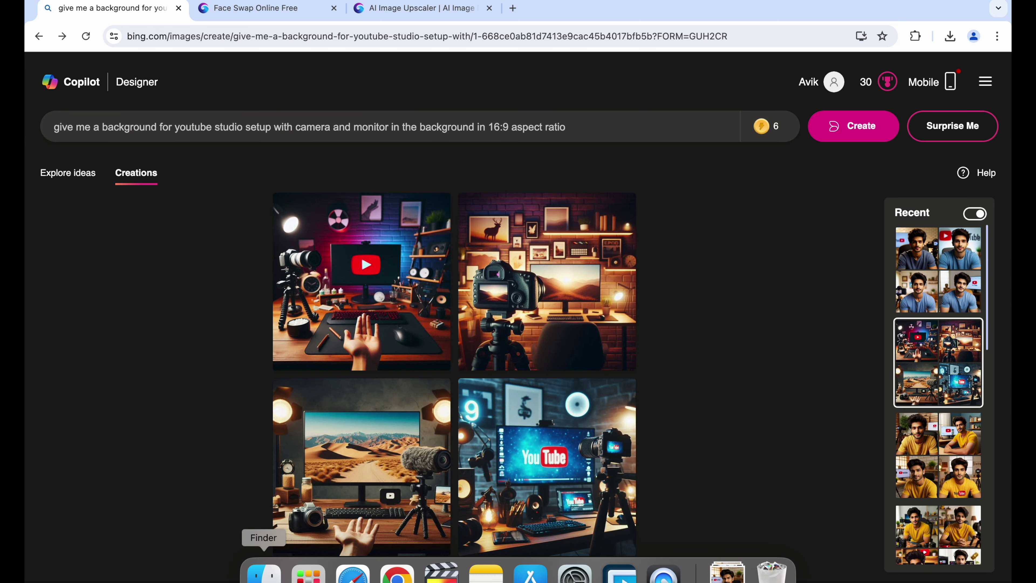
- Switch to Finder and preview Background.jpeg and the upscaled face-swapped portrait from Downloads, closing each preview
{"action": "left_click", "coordinate": [266, 568]}
{"action": "left_click", "coordinate": [367, 149]}
{"action": "double_click", "coordinate": [367, 149]}
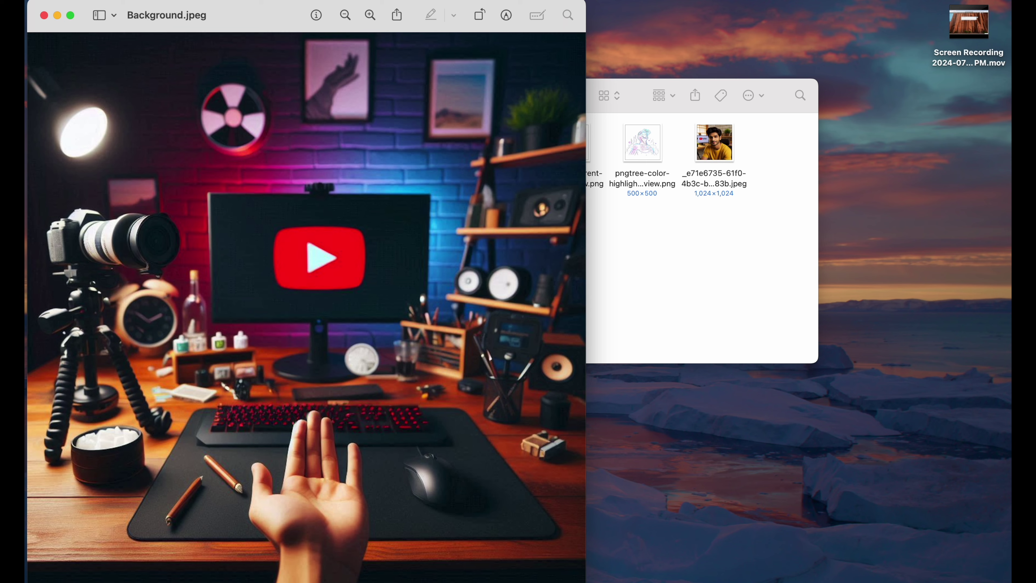
{"action": "left_click", "coordinate": [44, 15]}
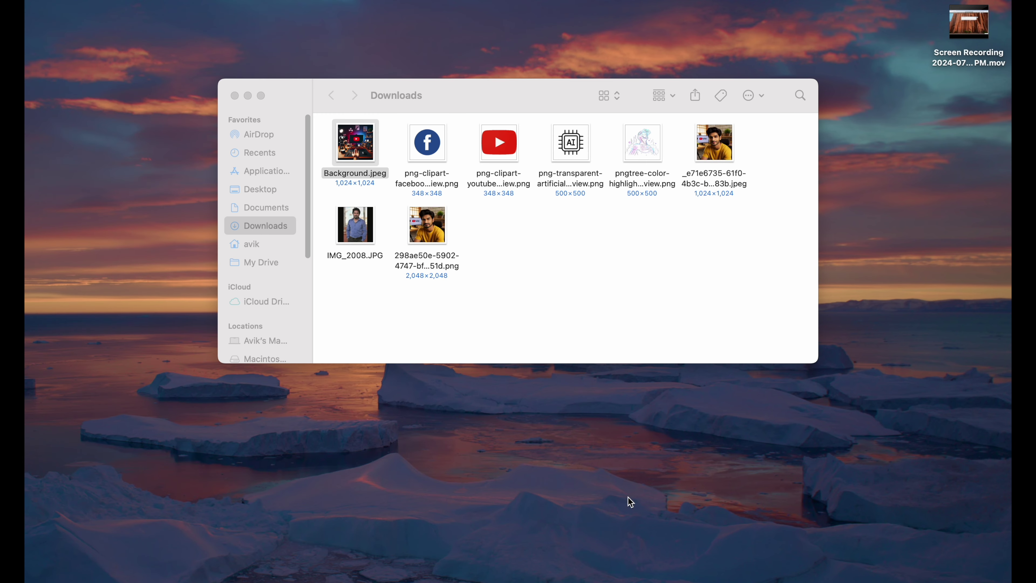
{"action": "double_click", "coordinate": [443, 244]}
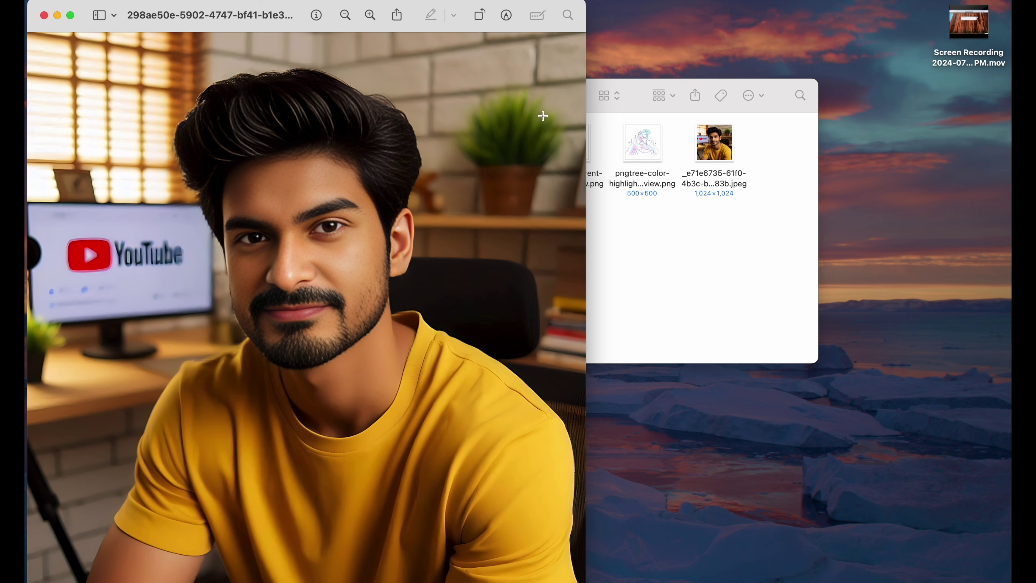
{"action": "left_click", "coordinate": [44, 16]}
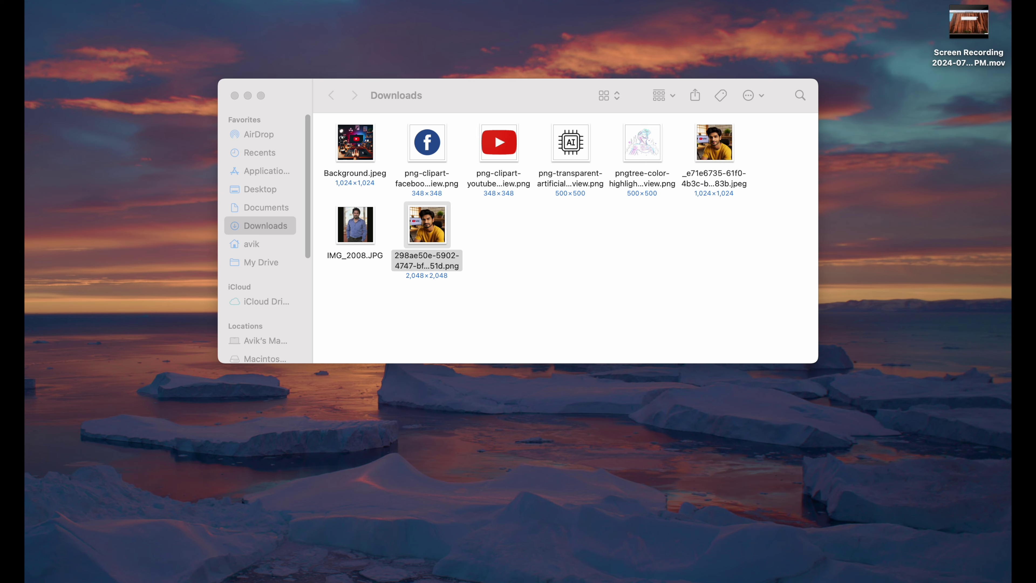
- Switch to Google Chrome, look up "remove bg" in a new tab, and open the remove.bg site
{"action": "left_click", "coordinate": [374, 573]}
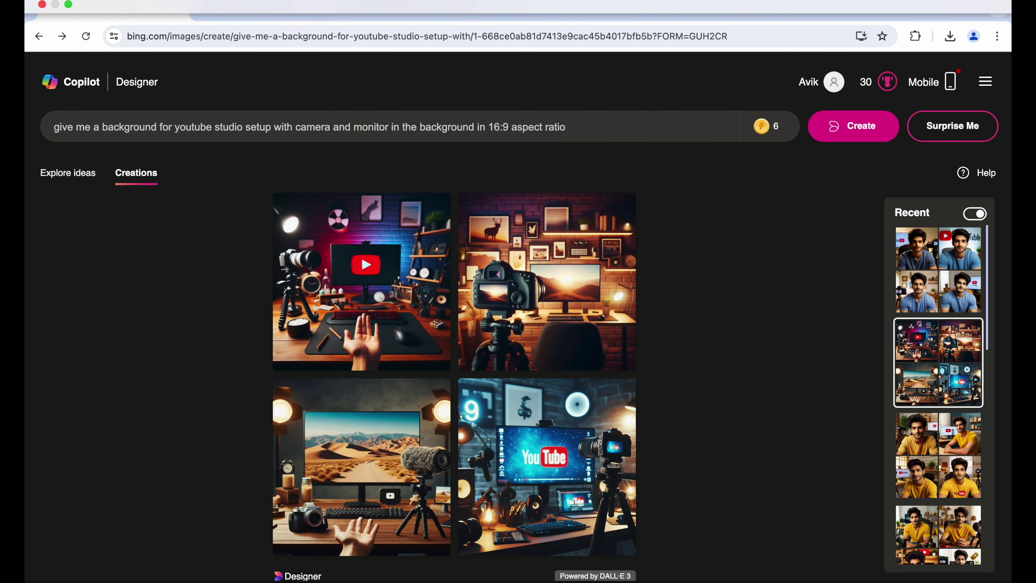
{"action": "left_click", "coordinate": [515, 12]}
{"action": "type", "text": "re"}
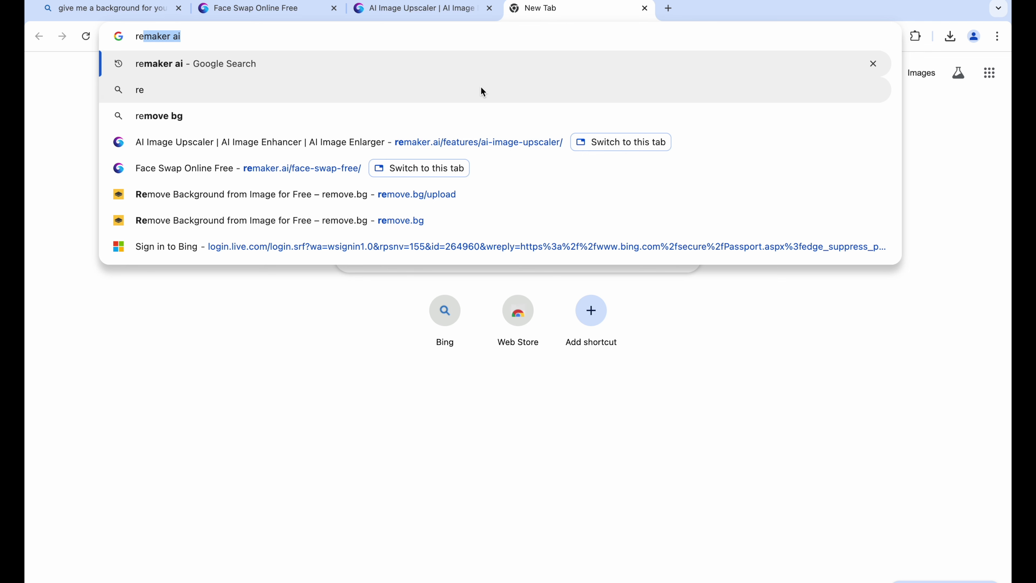
{"action": "left_click", "coordinate": [260, 108]}
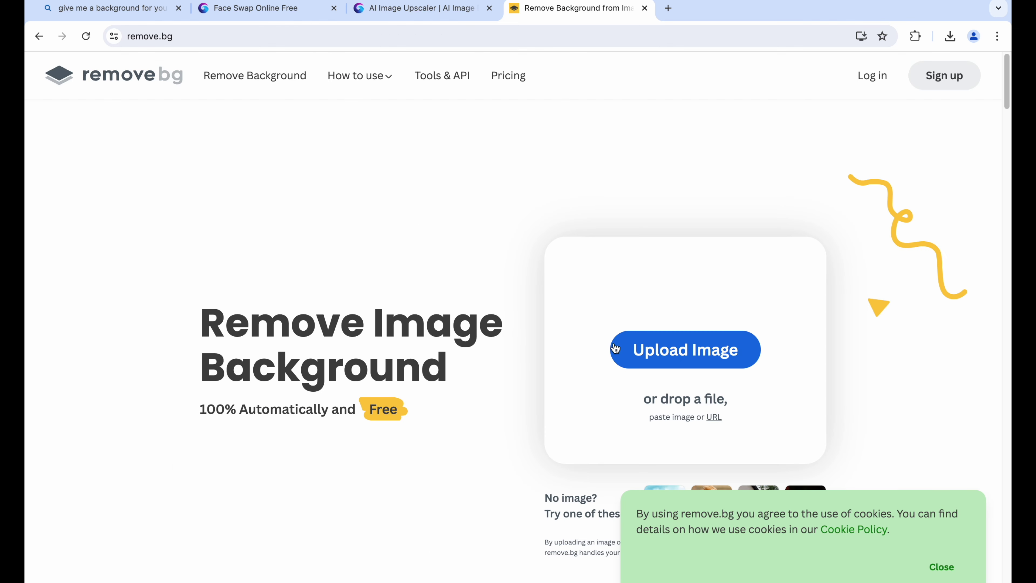
- Upload the upscaled face-swapped PNG from Downloads to remove its background, and download the 500 × 500 px cutout
{"action": "left_click", "coordinate": [680, 353]}
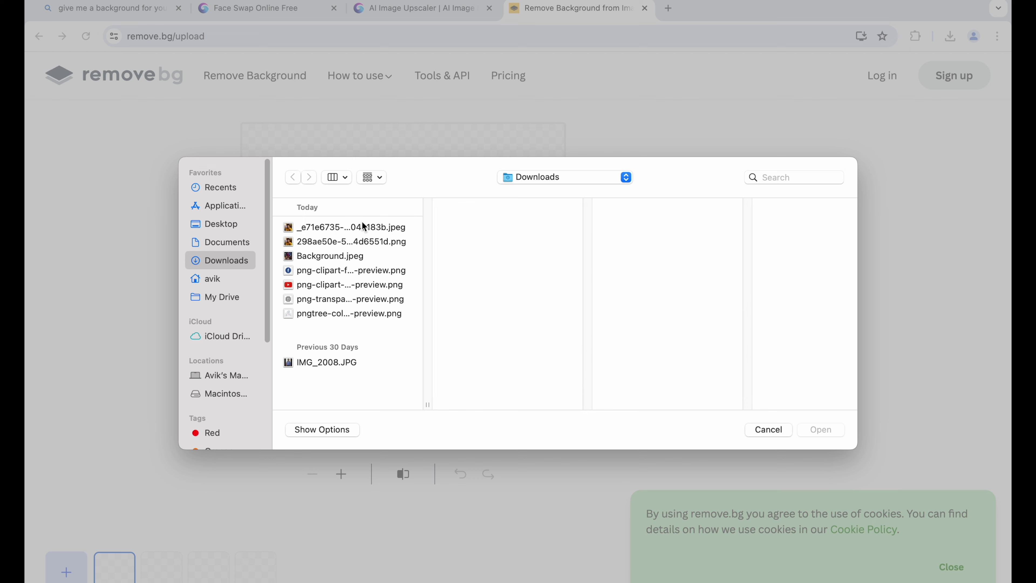
{"action": "left_click", "coordinate": [355, 228]}
{"action": "left_click", "coordinate": [357, 242]}
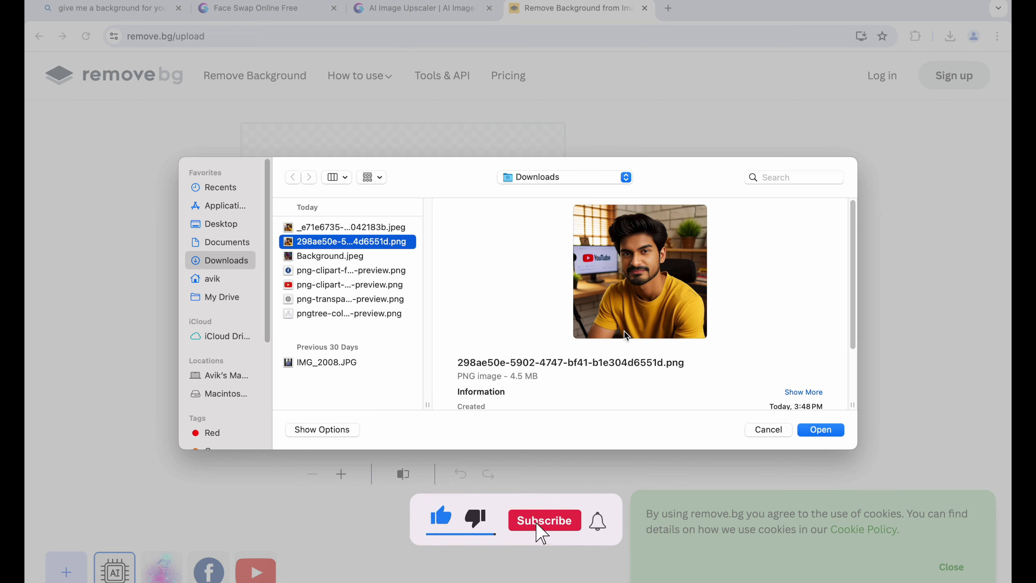
{"action": "left_click", "coordinate": [821, 429]}
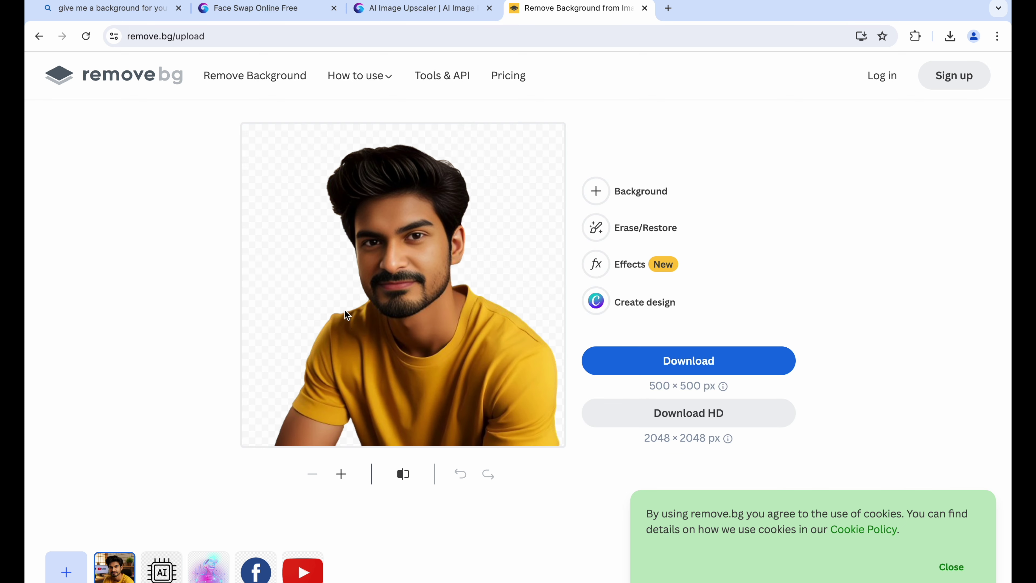
{"action": "left_click", "coordinate": [724, 366]}
- Look up "photopea" in a new tab, open the Photopea editor, and create a 1280 x 720 px Youtube Thumbnail project
{"action": "left_click", "coordinate": [668, 9]}
{"action": "type", "text": "p"}
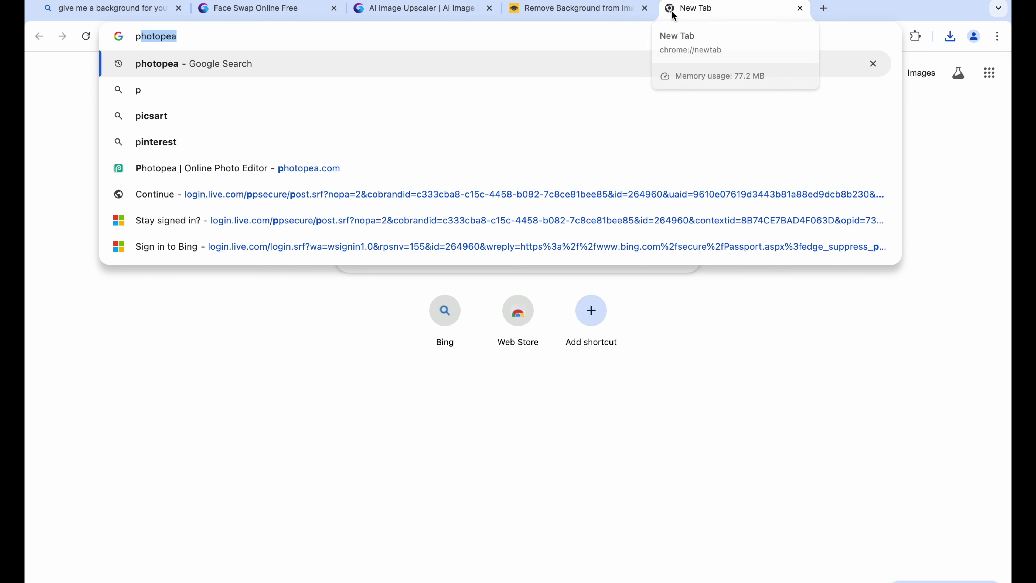
{"action": "type", "text": "hotopea"}
{"action": "key", "text": "Return"}
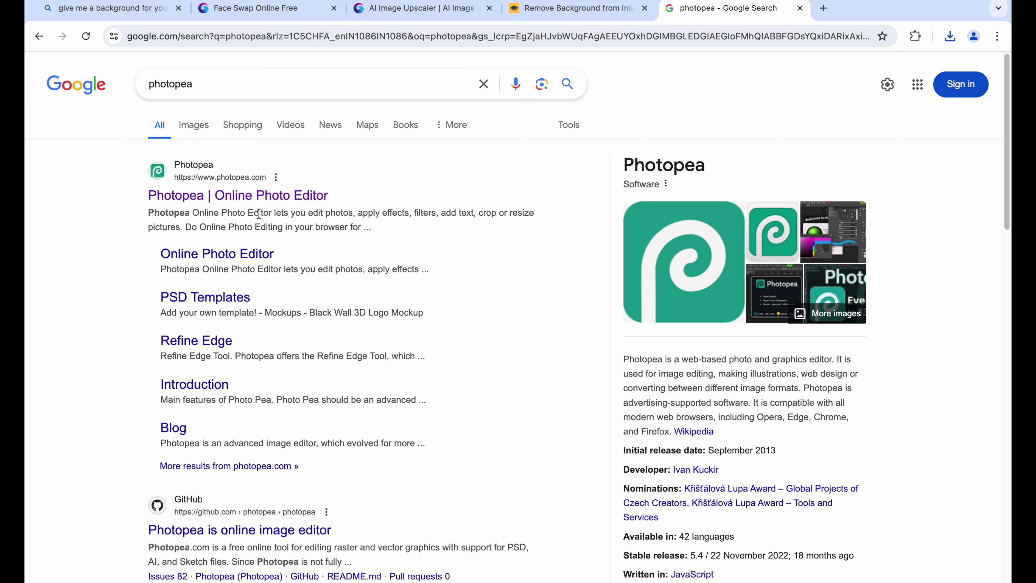
{"action": "left_click", "coordinate": [259, 201]}
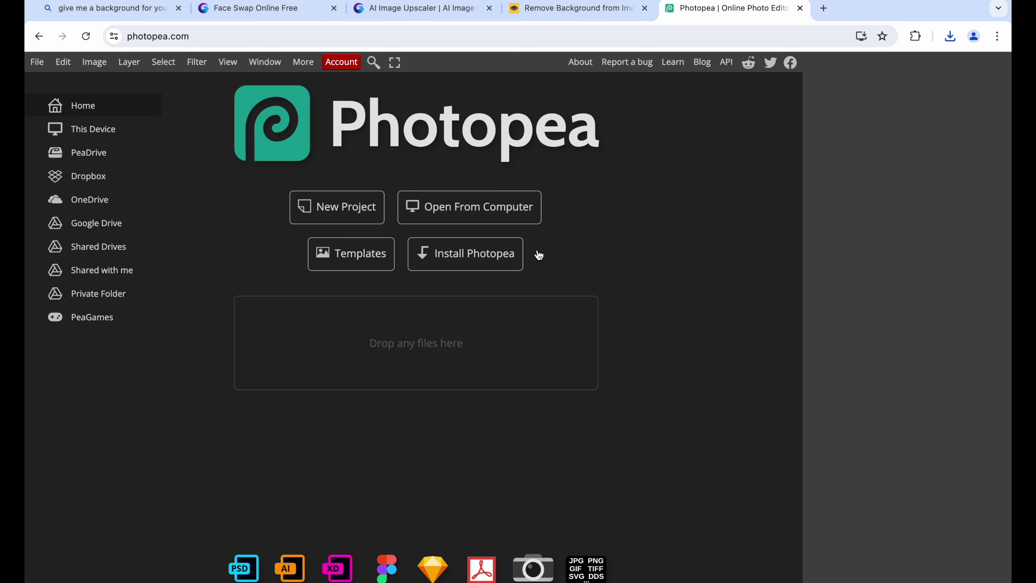
{"action": "left_click", "coordinate": [357, 212]}
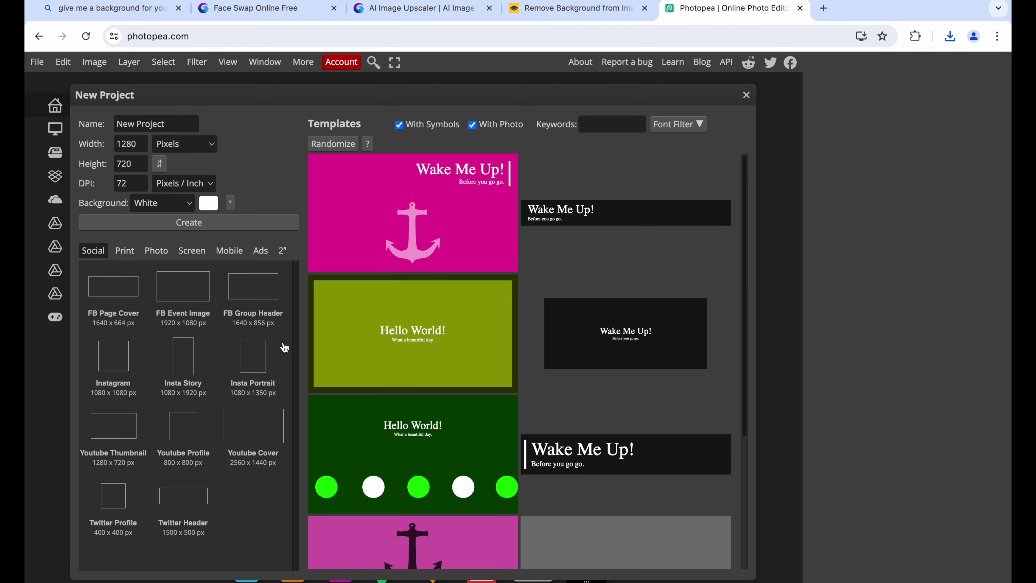
{"action": "left_click", "coordinate": [110, 430]}
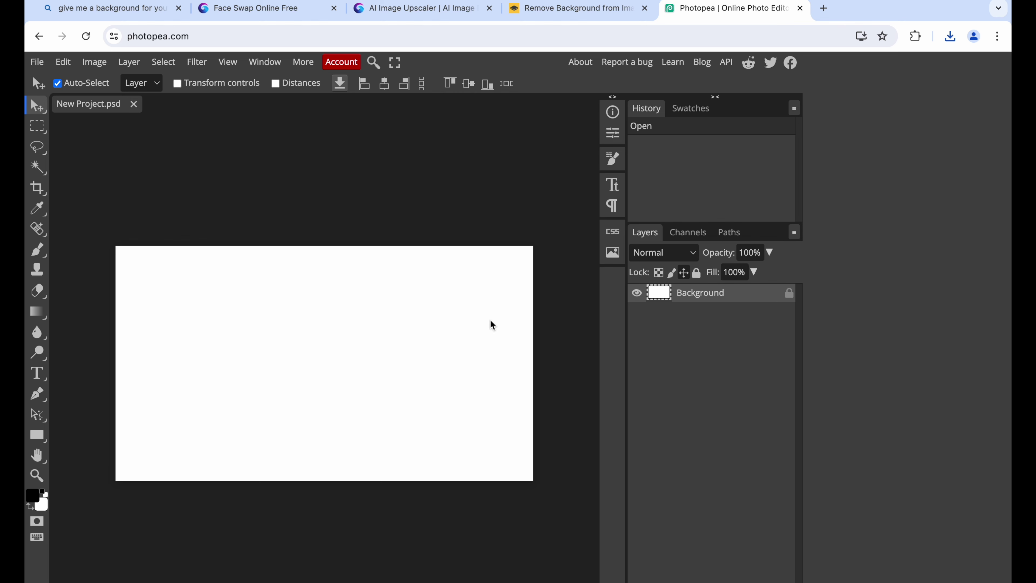
- Place Background.jpeg from Downloads into the thumbnail project
{"action": "left_click", "coordinate": [37, 64]}
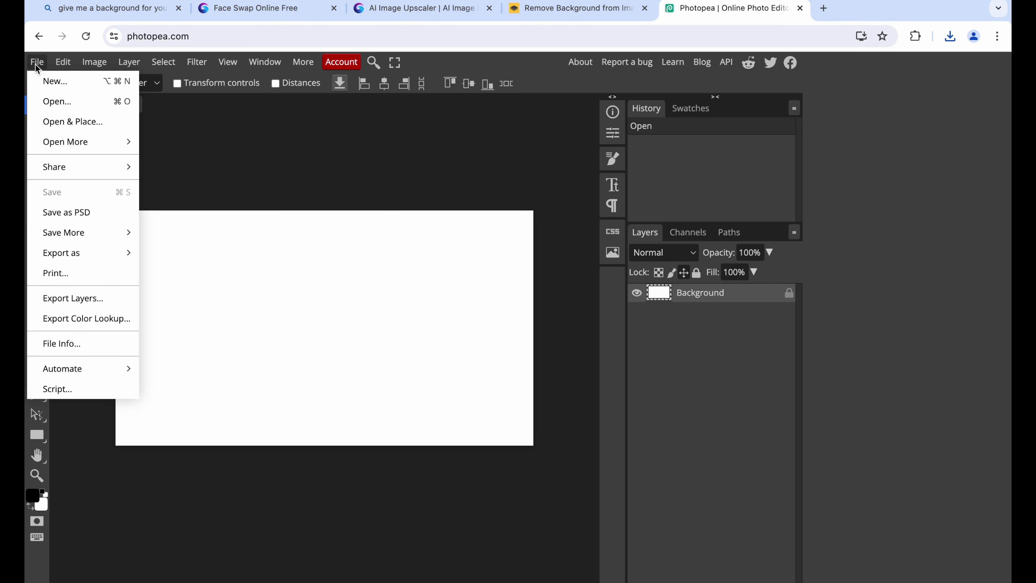
{"action": "left_click", "coordinate": [69, 122]}
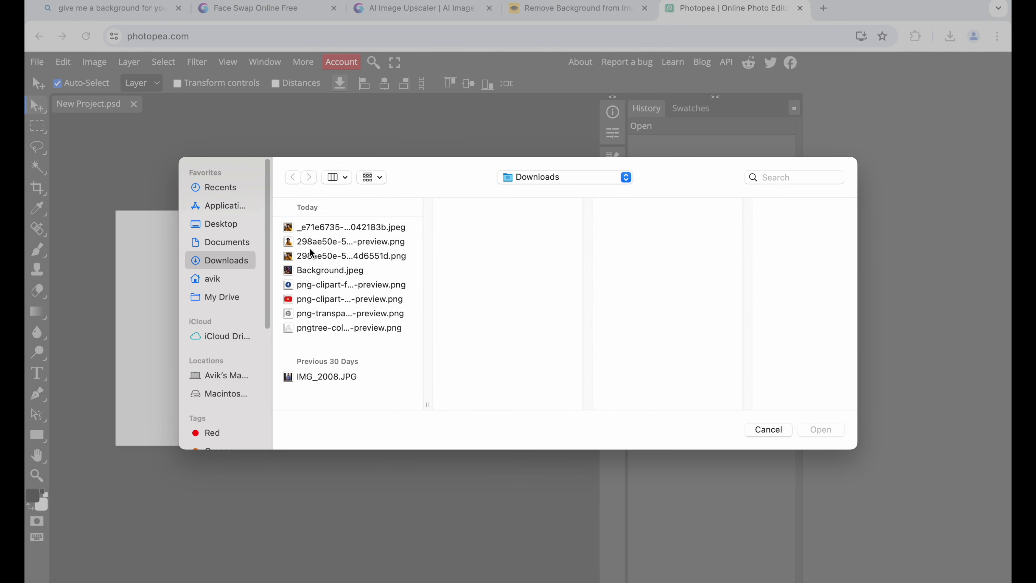
{"action": "left_click", "coordinate": [319, 229]}
{"action": "left_click", "coordinate": [319, 242]}
{"action": "left_click", "coordinate": [325, 271]}
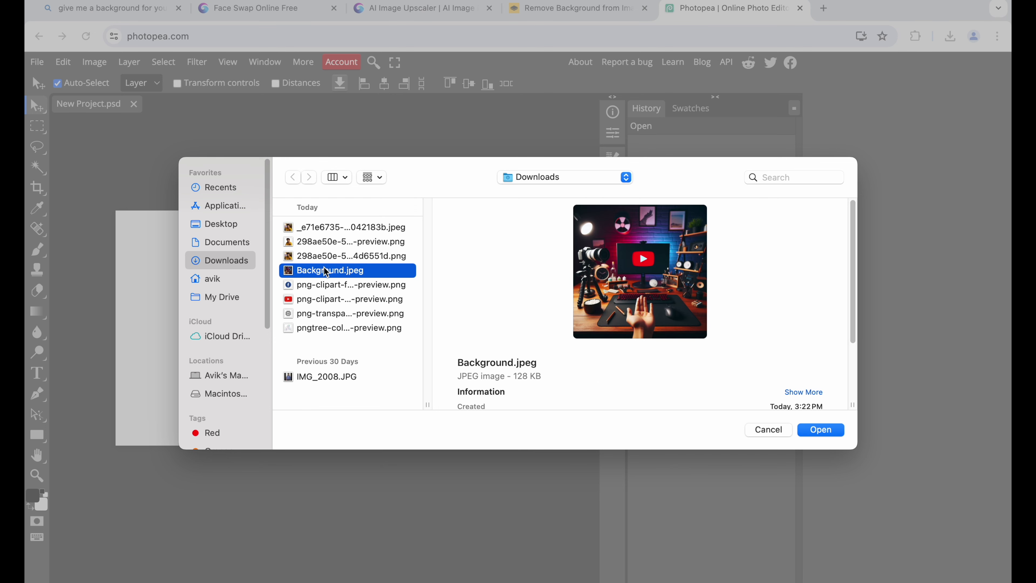
{"action": "left_click", "coordinate": [831, 433]}
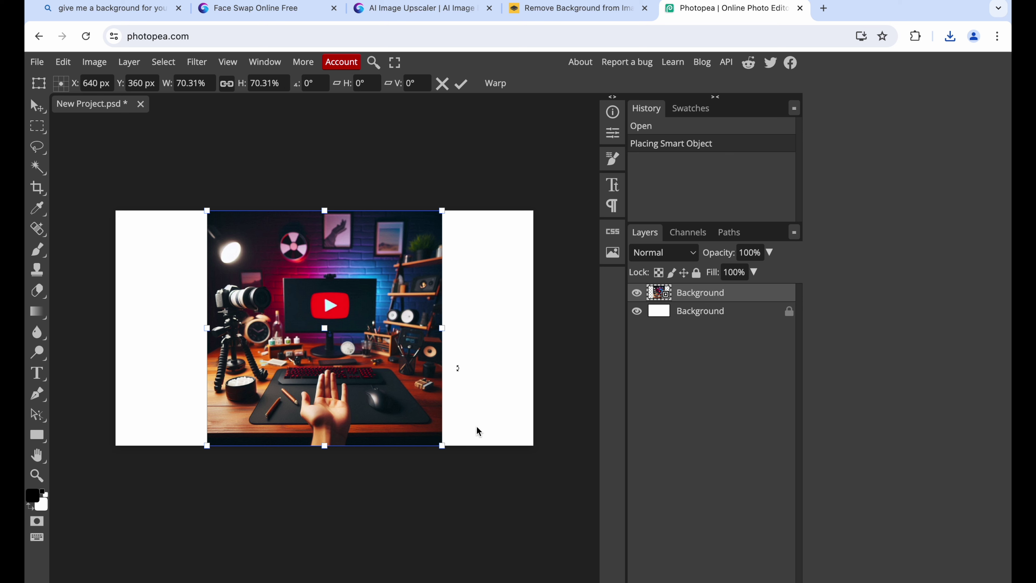
- Enlarge and reposition the placed studio background so it fills the whole canvas with the monitor near the centre
{"action": "left_click_drag", "start_coordinate": [441, 448], "coordinate": [574, 521]}
{"action": "left_click_drag", "start_coordinate": [460, 395], "coordinate": [363, 374]}
{"action": "left_click_drag", "start_coordinate": [463, 541], "coordinate": [532, 581]}
{"action": "left_click_drag", "start_coordinate": [342, 392], "coordinate": [342, 369]}
{"action": "key", "text": "Return"}
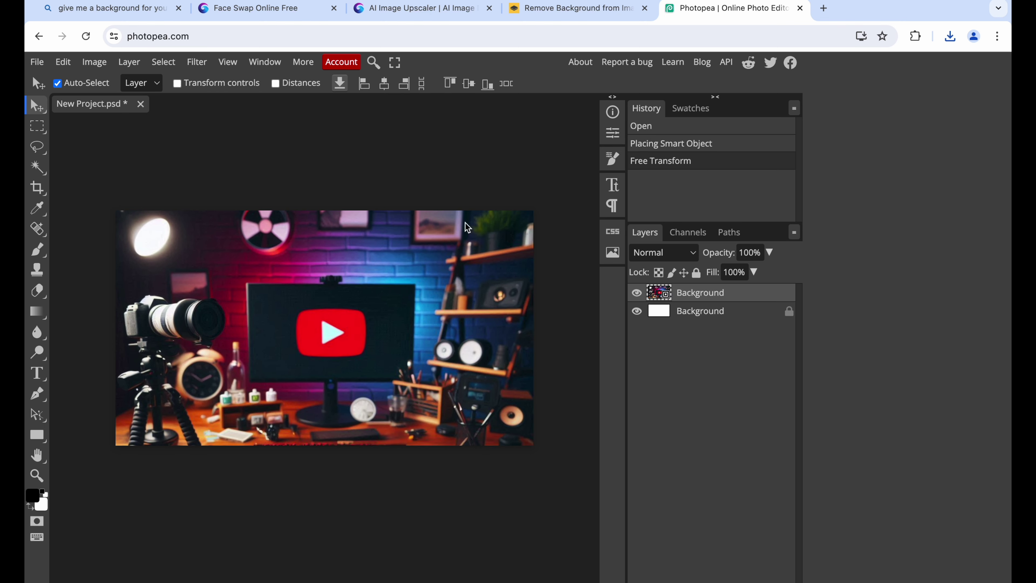
- Place the background-removed portrait, the file ending in removebg-preview.png, from Downloads into the thumbnail
{"action": "left_click", "coordinate": [37, 62]}
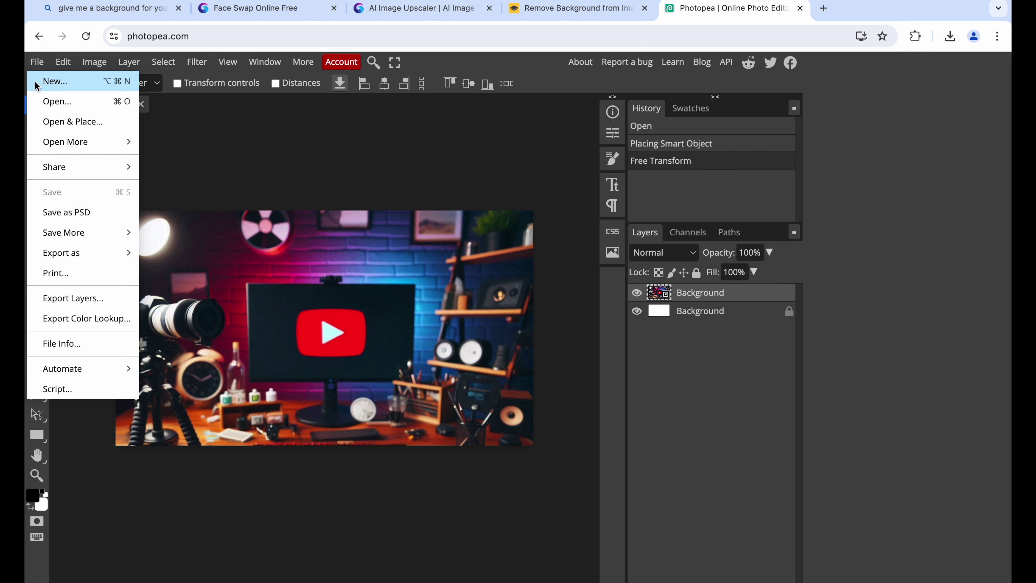
{"action": "left_click", "coordinate": [91, 128]}
{"action": "left_click", "coordinate": [349, 230]}
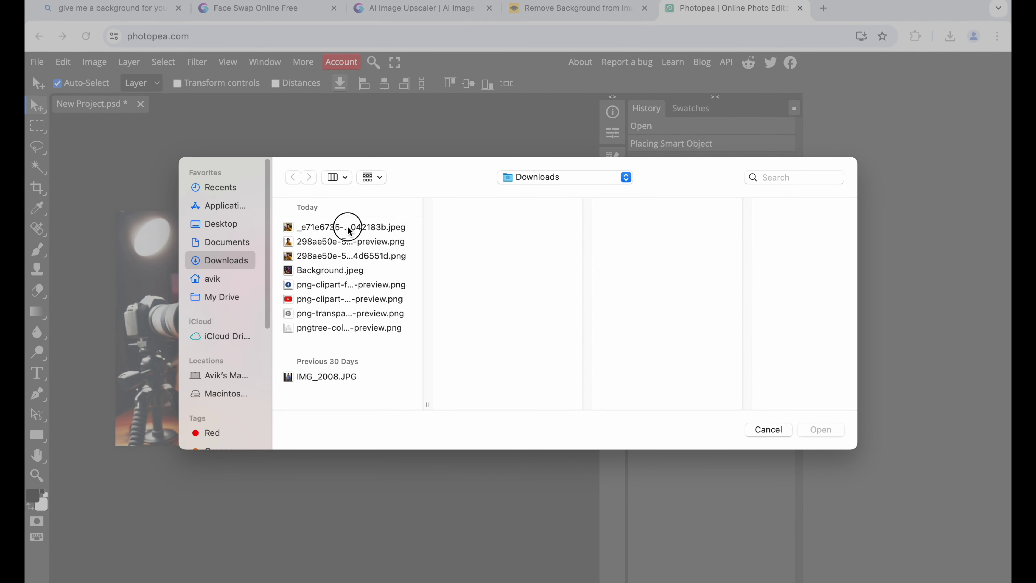
{"action": "left_click", "coordinate": [348, 245]}
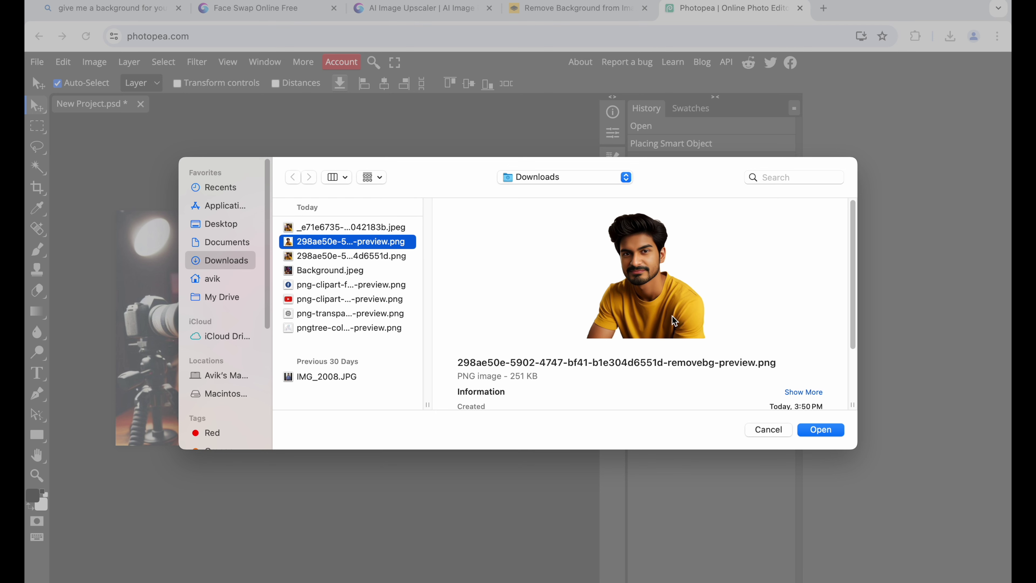
{"action": "left_click", "coordinate": [830, 432]}
- Move the portrait cutout to the canvas's lower-right corner and scale it to about 111.4%
{"action": "left_click", "coordinate": [327, 367]}
{"action": "left_click_drag", "start_coordinate": [327, 367], "coordinate": [455, 404]}
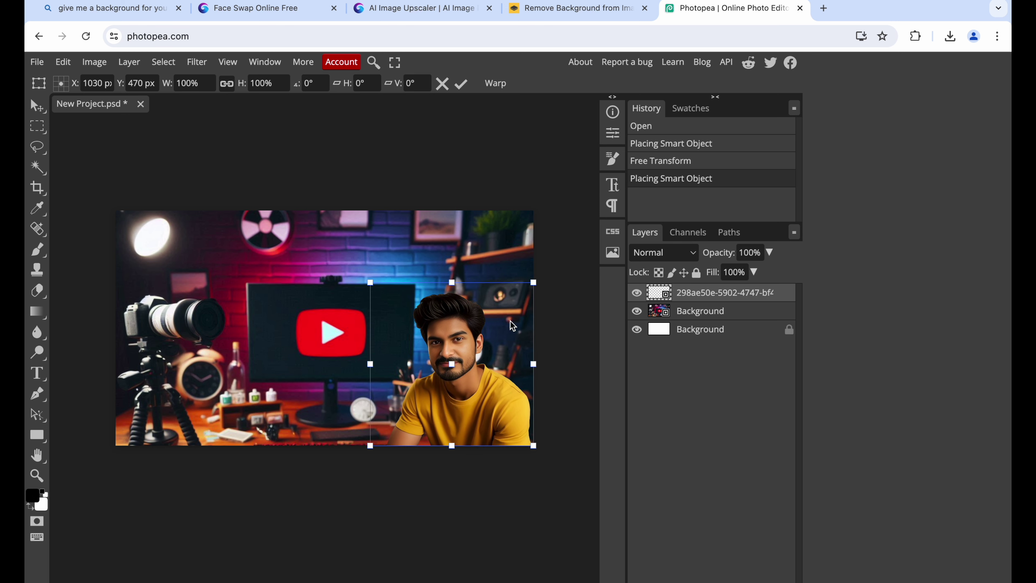
{"action": "left_click_drag", "start_coordinate": [534, 275], "coordinate": [544, 271]}
{"action": "left_click", "coordinate": [492, 387]}
{"action": "left_click_drag", "start_coordinate": [552, 248], "coordinate": [529, 265]}
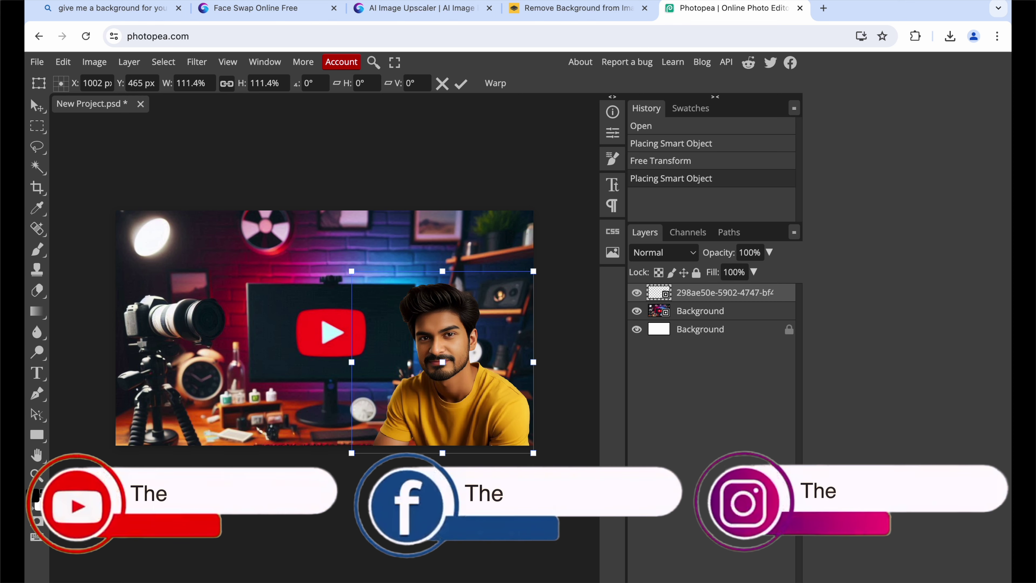
{"action": "key", "text": "Return"}
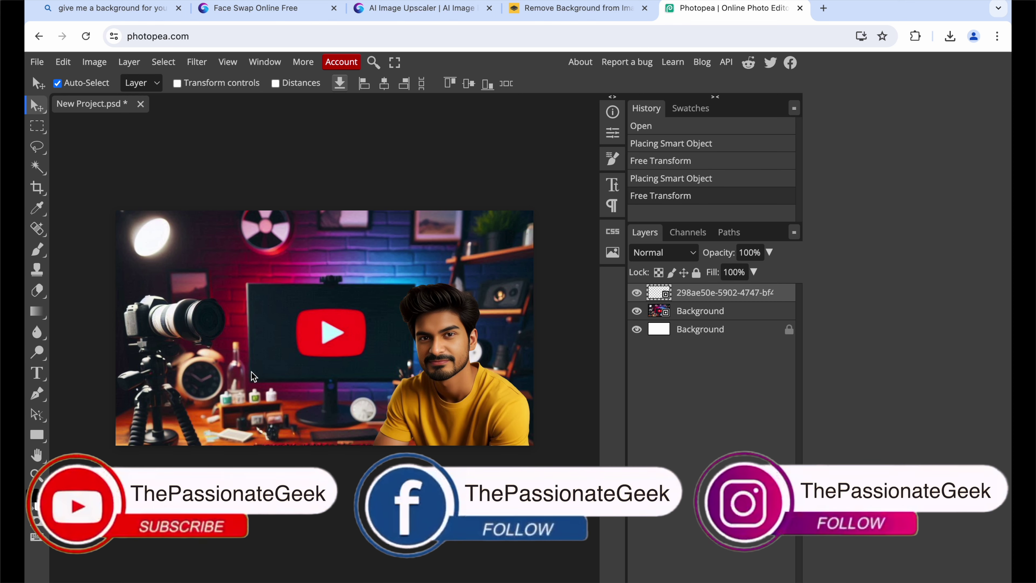
- Apply a Gaussian Blur with a 12 px radius to the studio background layer
{"action": "left_click", "coordinate": [715, 316]}
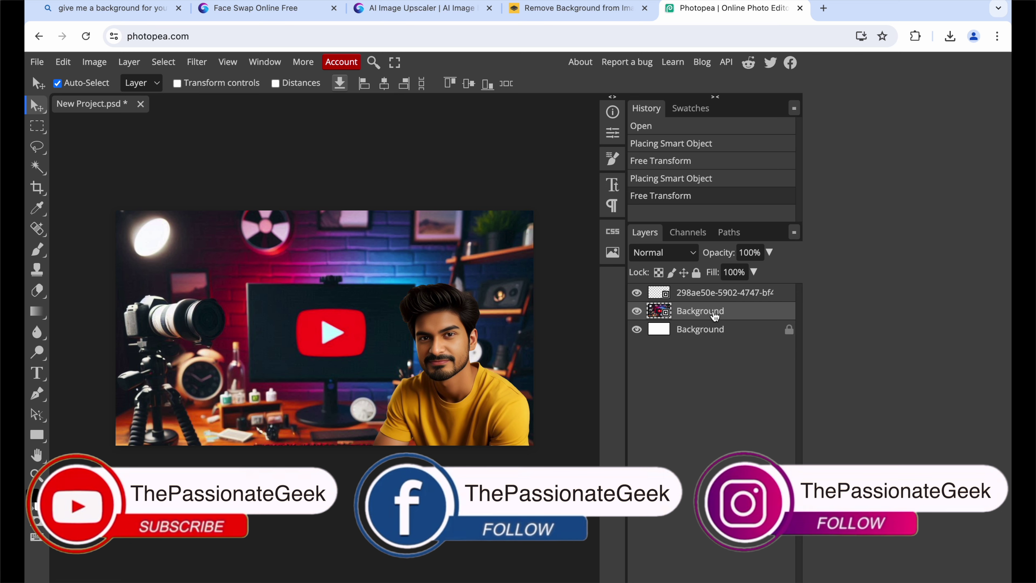
{"action": "left_click", "coordinate": [200, 65]}
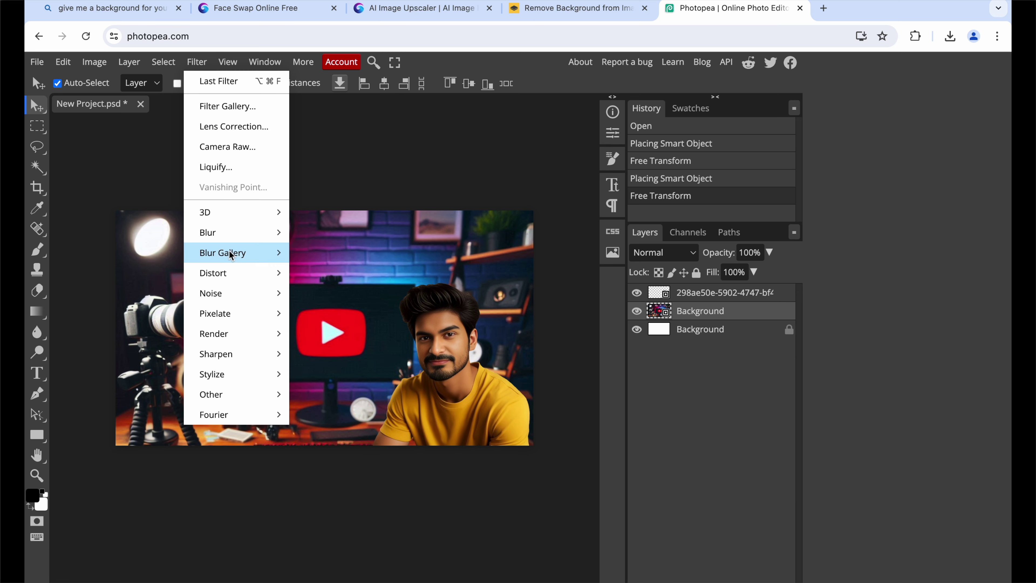
{"action": "mouse_move", "coordinate": [232, 232]}
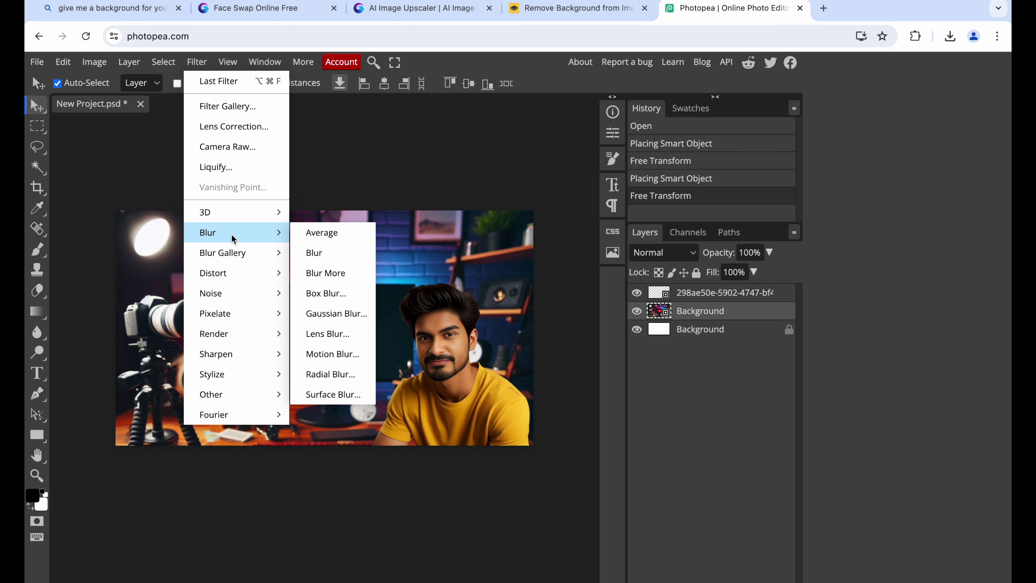
{"action": "left_click", "coordinate": [343, 312]}
{"action": "left_click_drag", "start_coordinate": [336, 171], "coordinate": [798, 187]}
{"action": "left_click_drag", "start_coordinate": [647, 226], "coordinate": [656, 228]}
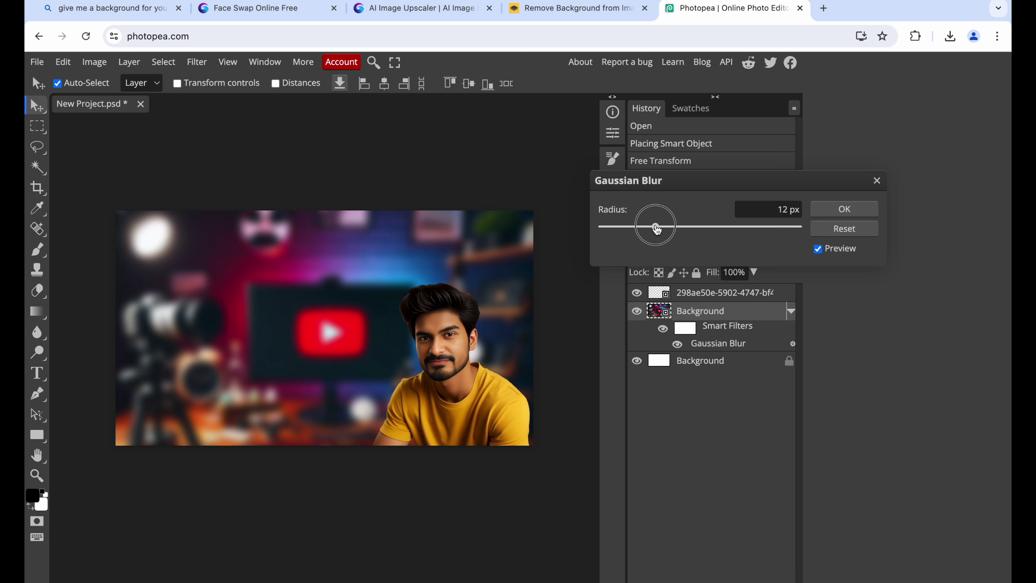
{"action": "left_click_drag", "start_coordinate": [656, 230], "coordinate": [656, 230]}
{"action": "left_click", "coordinate": [849, 209]}
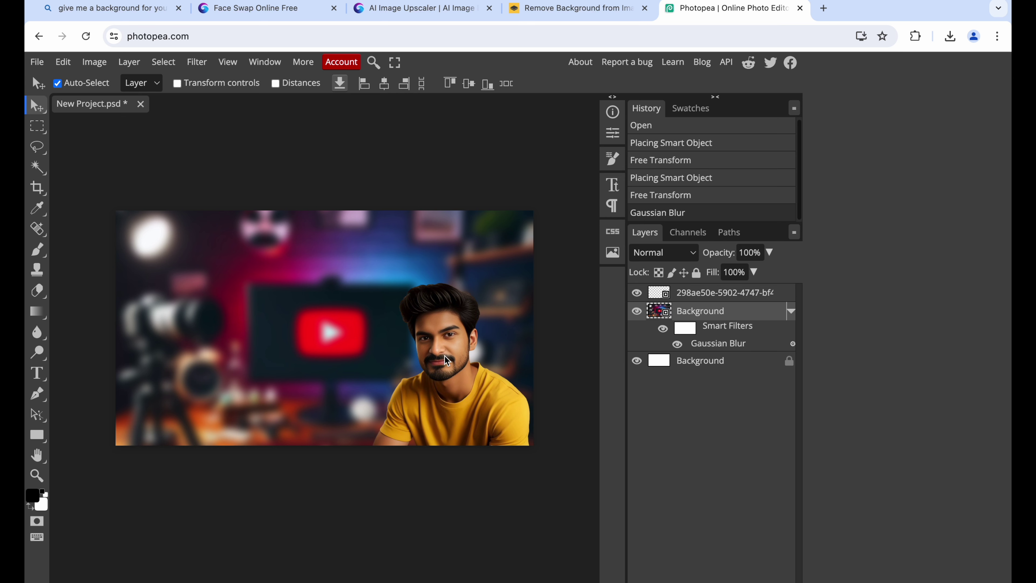
- Brighten the portrait cutout layer with the Camera Raw filter, setting Exposure to 0.5
{"action": "left_click", "coordinate": [743, 298]}
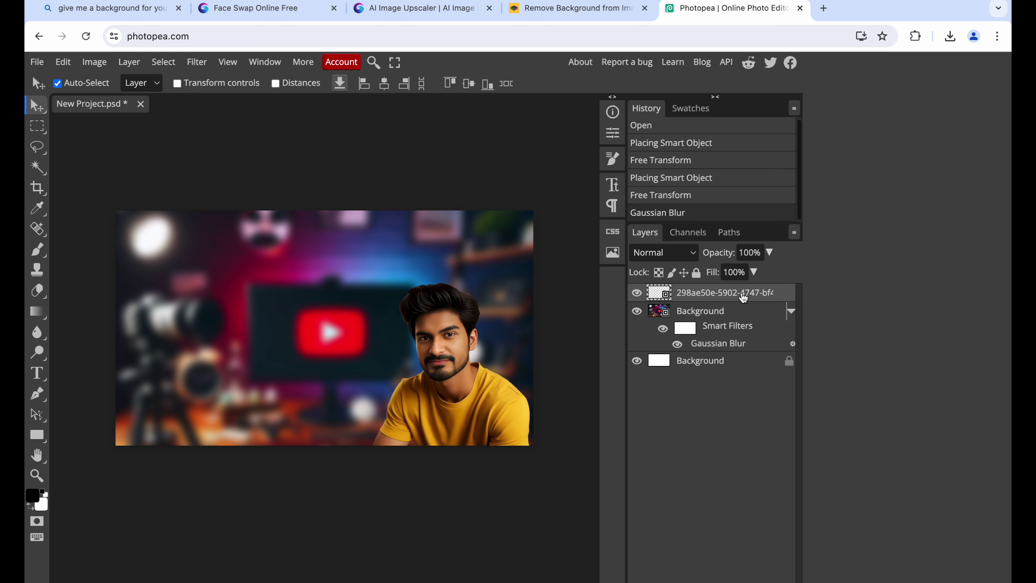
{"action": "left_click", "coordinate": [191, 62]}
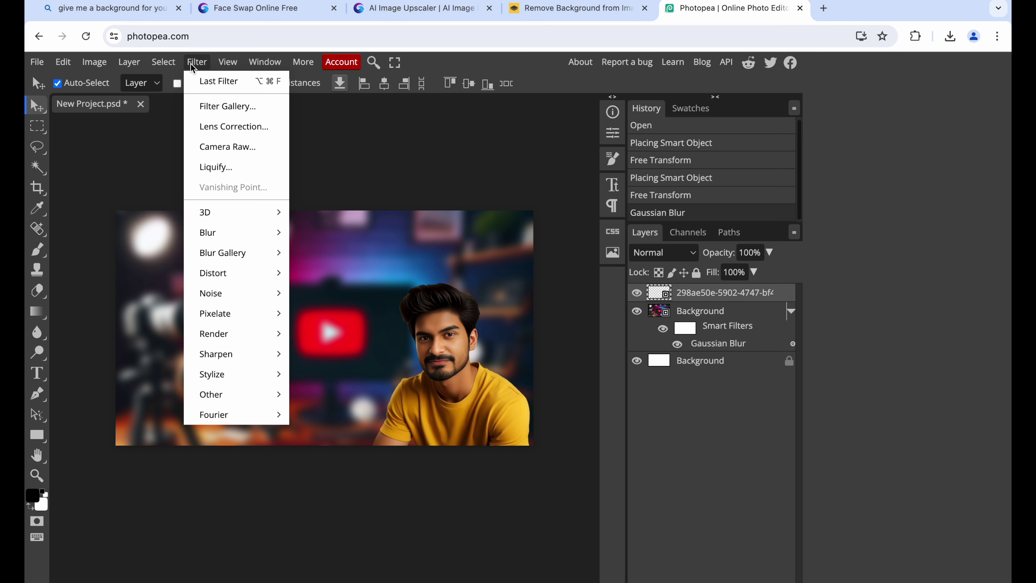
{"action": "left_click", "coordinate": [230, 148]}
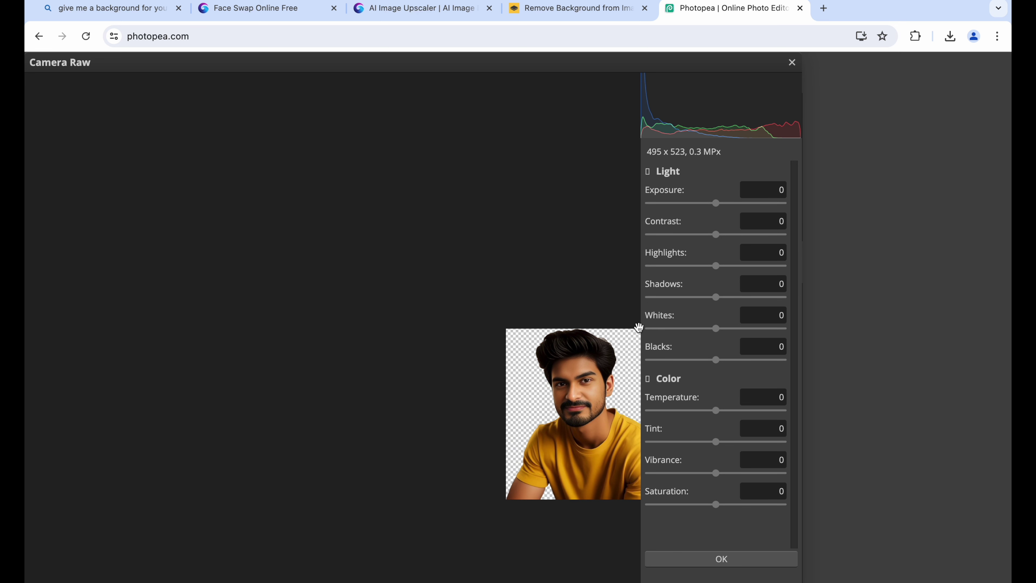
{"action": "left_click", "coordinate": [716, 204]}
{"action": "left_click_drag", "start_coordinate": [718, 210], "coordinate": [726, 211]}
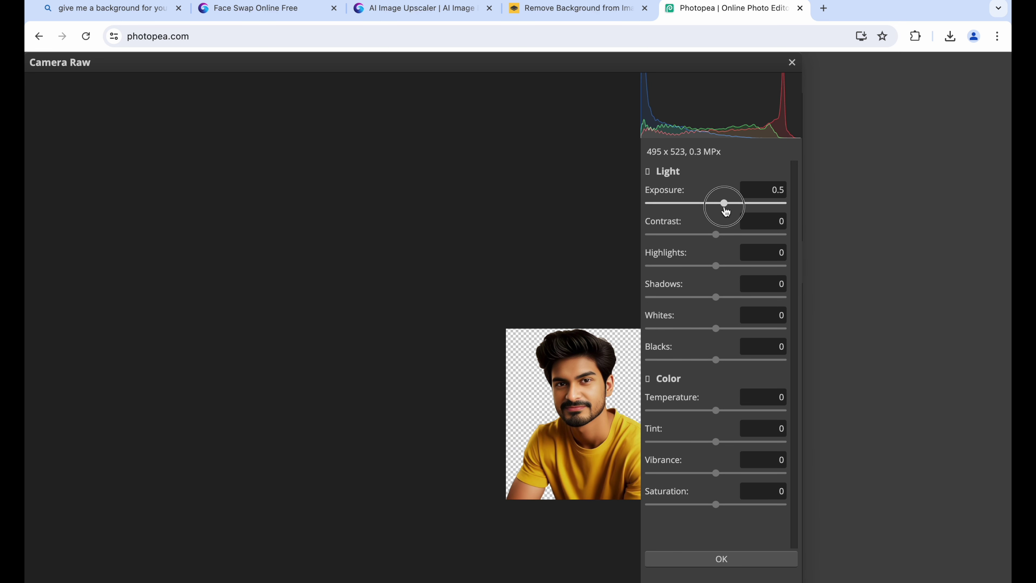
{"action": "key", "text": "Return"}
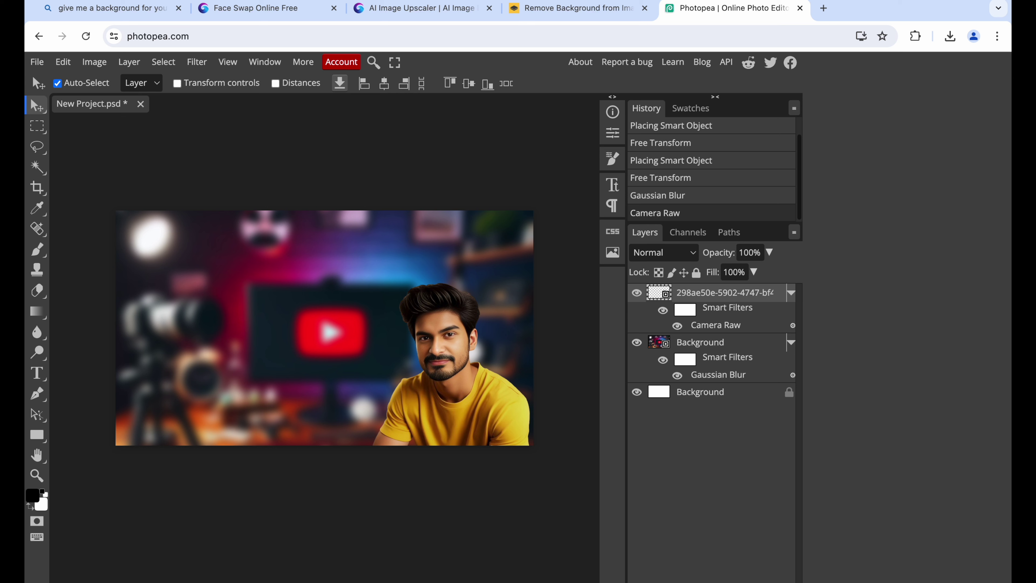
- Add Drop Shadow and Stroke layer effects to the portrait cutout
{"action": "right_click", "coordinate": [671, 343]}
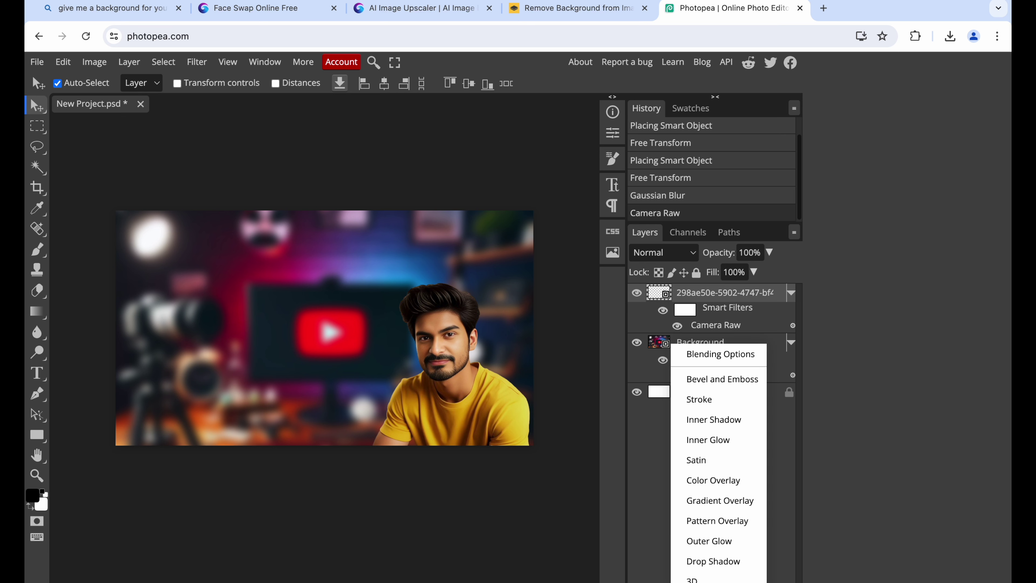
{"action": "left_click", "coordinate": [730, 562]}
{"action": "left_click", "coordinate": [609, 287]}
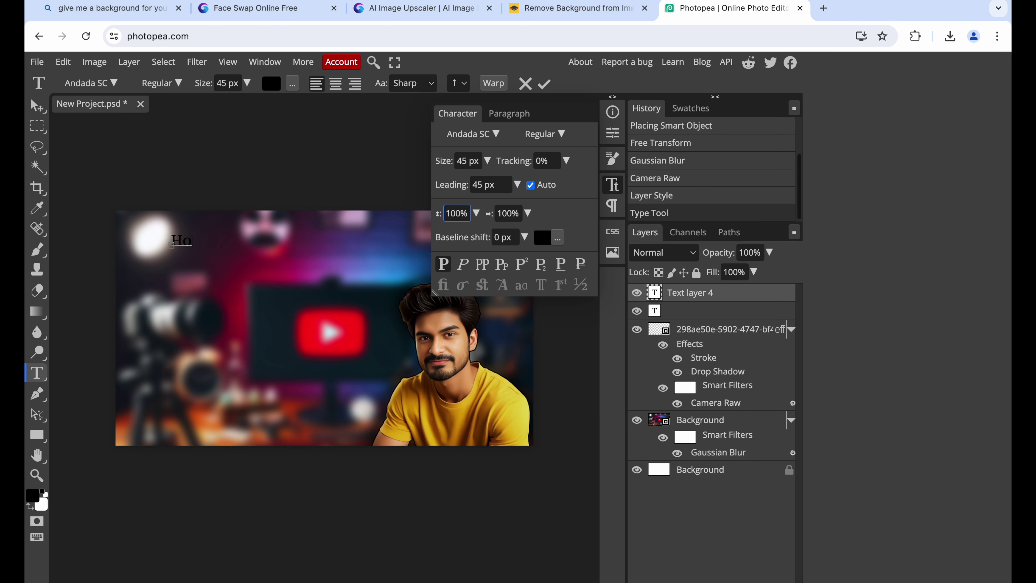